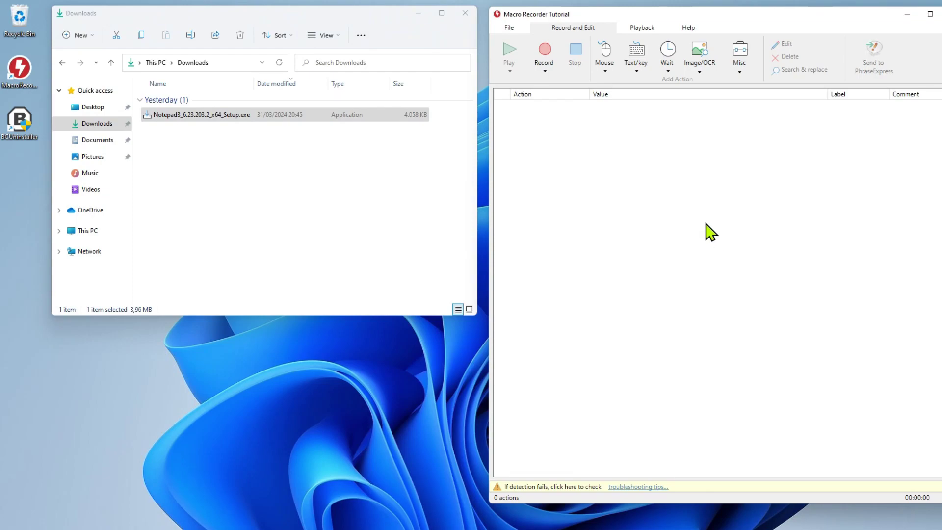
Open the Misc actions dropdown in the empty tutorial macro.
click(740, 68)
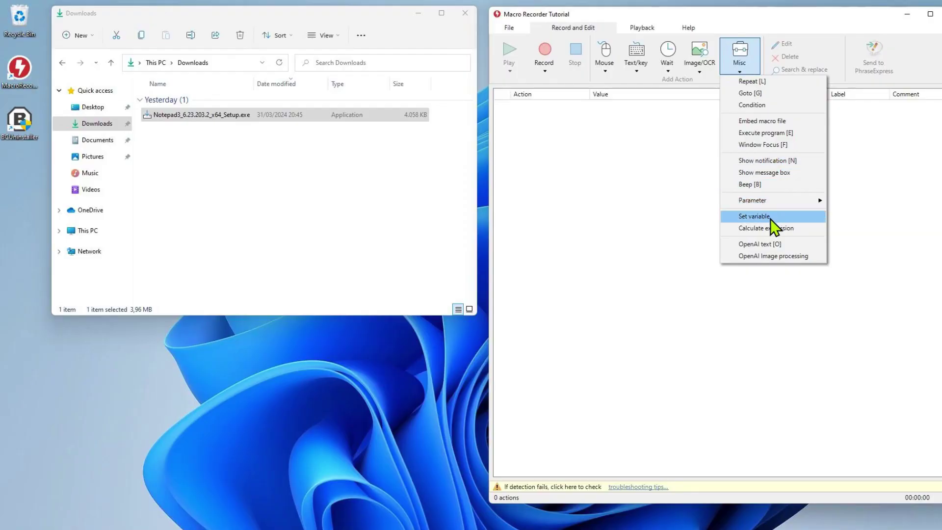
Start a Set variable step named App1 with Manual input as its value source.
click(770, 219)
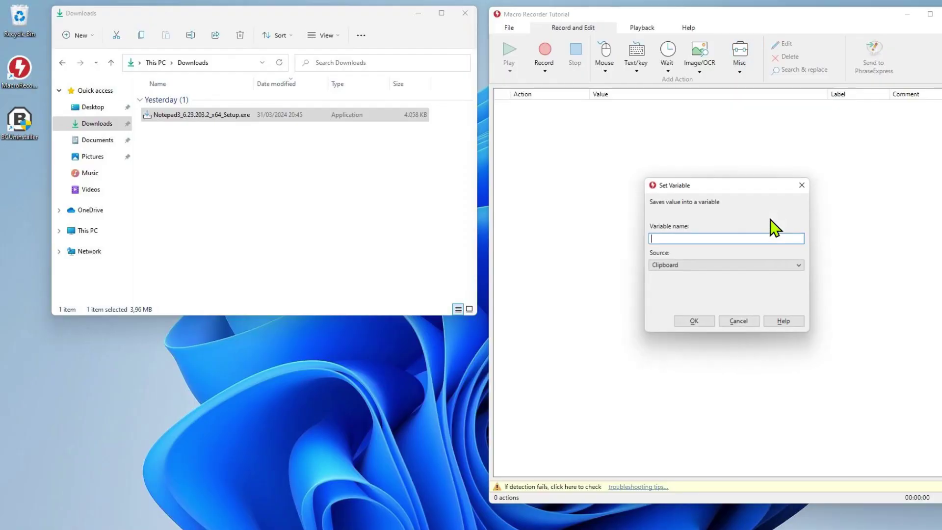
text(App1)
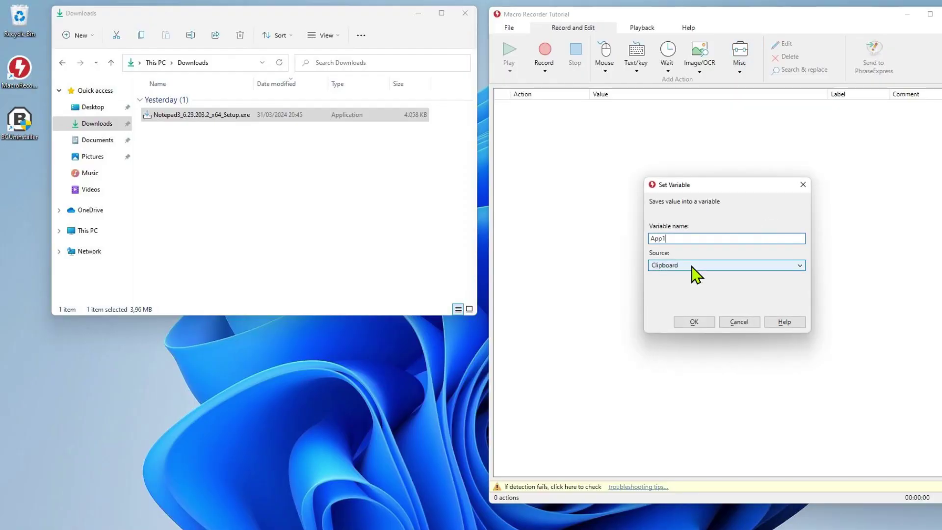
click(695, 266)
key(Up)
key(Up)
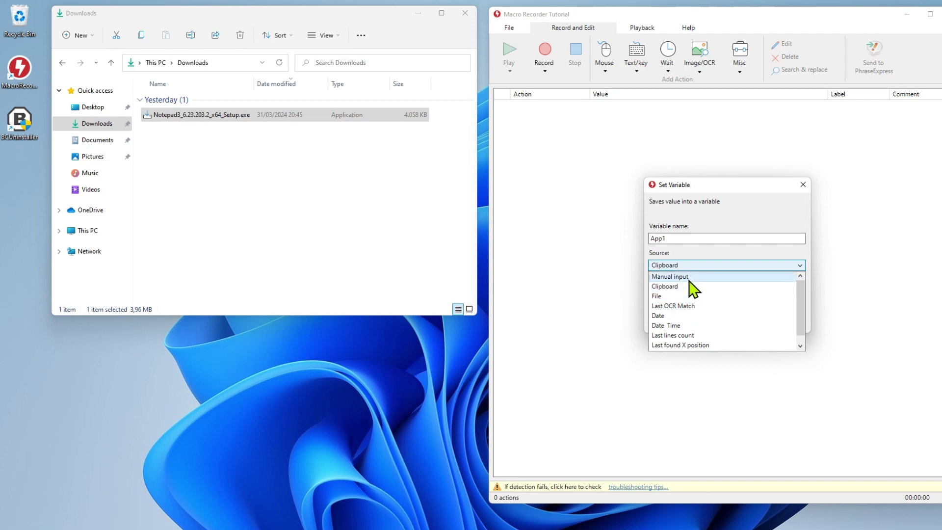
key(Return)
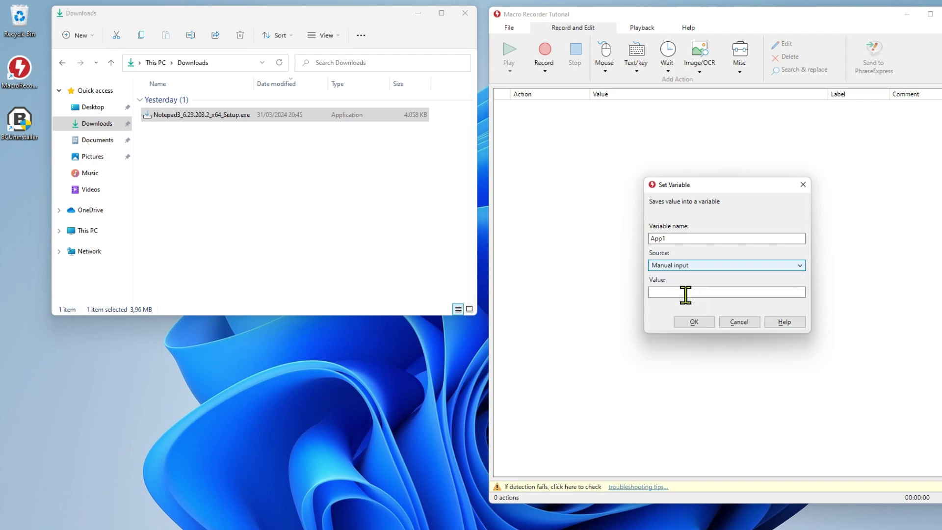
Paste the Notepad3 installer's copied path as the value, remove the leading quote, and save.
right_click(205, 116)
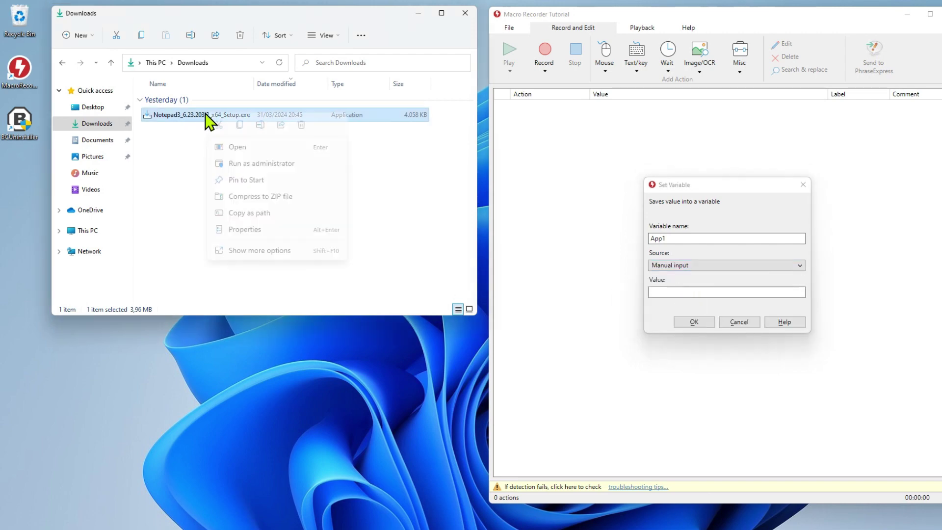
click(273, 214)
click(667, 292)
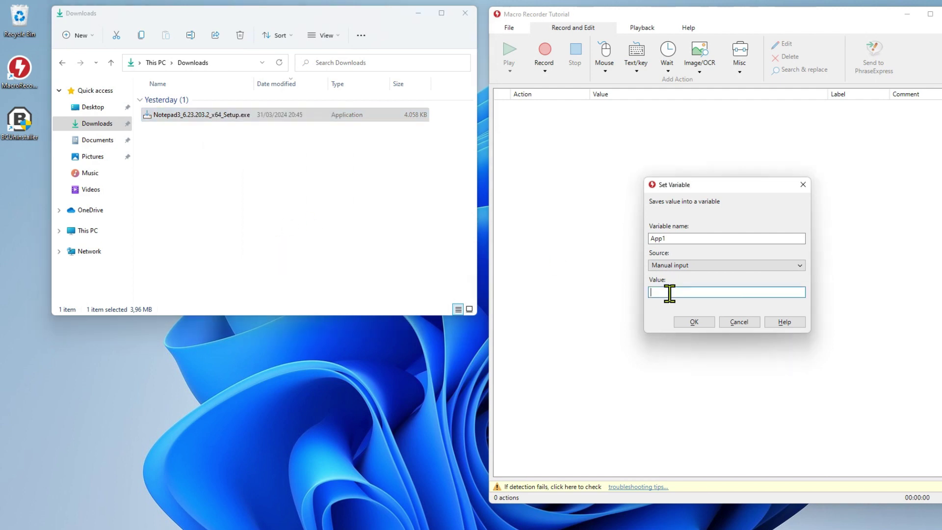
key(ctrl+v)
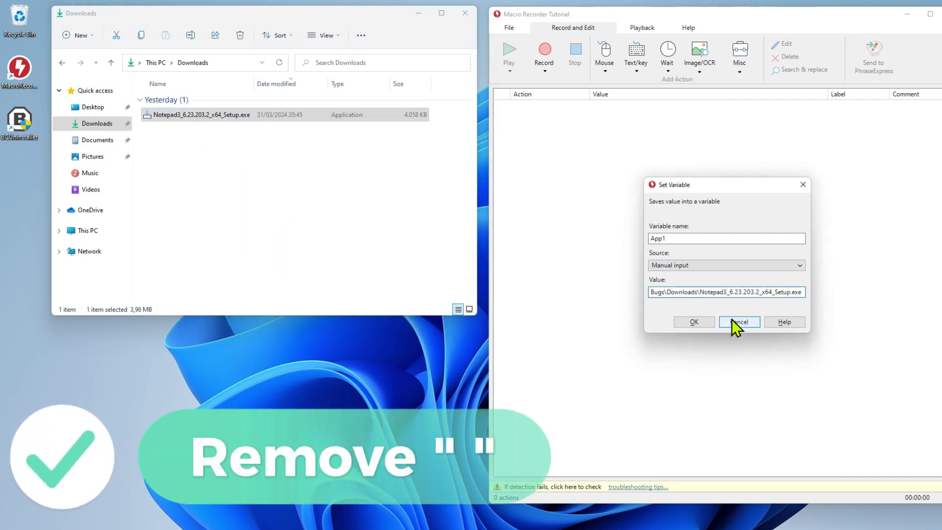
key(Home)
key(Delete)
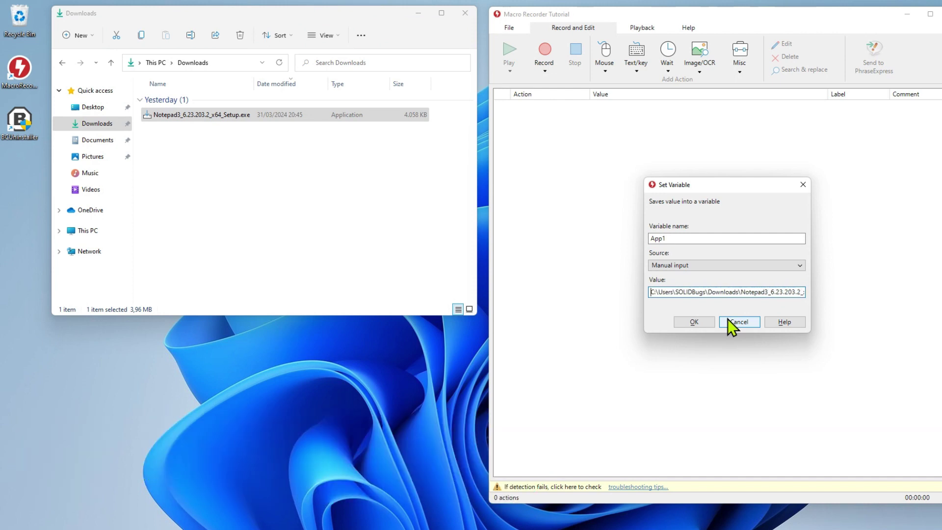
click(697, 321)
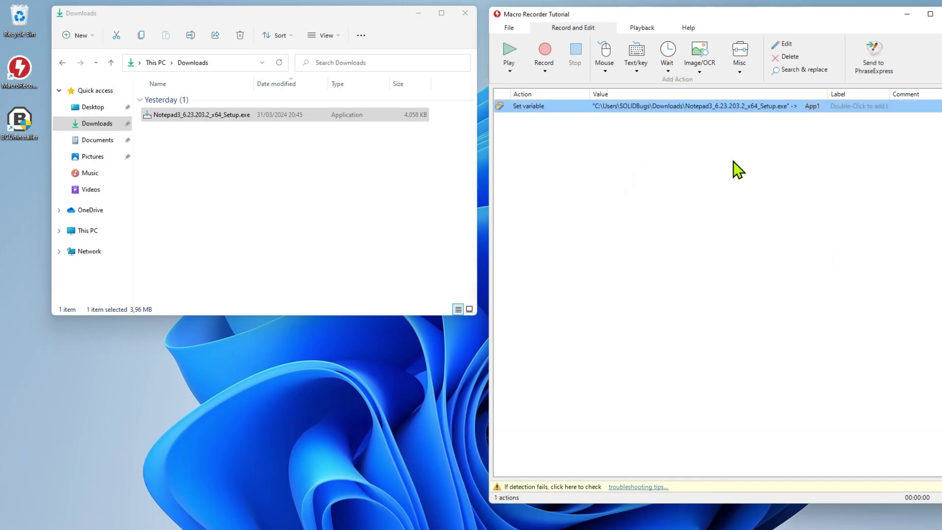
Add a message box 'Install the following application?' with App1 inserted and OK, Cancel buttons.
click(741, 69)
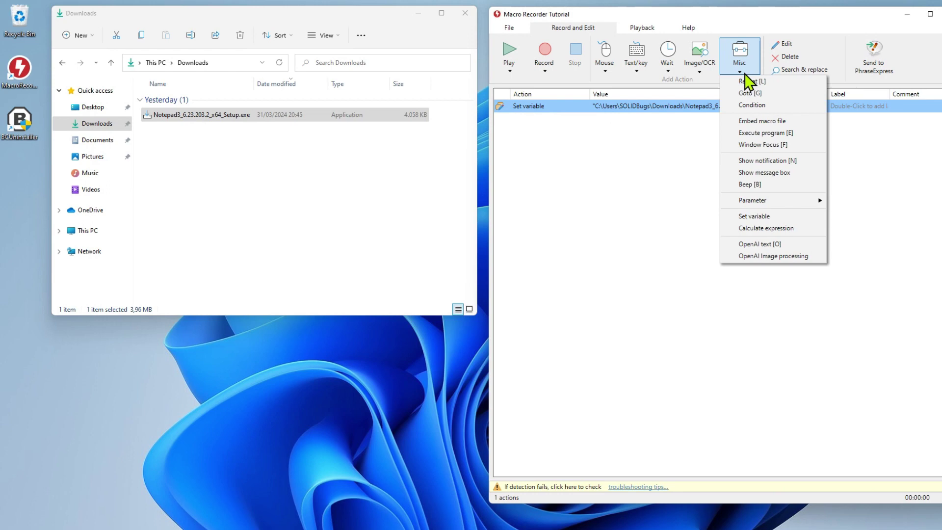
click(799, 173)
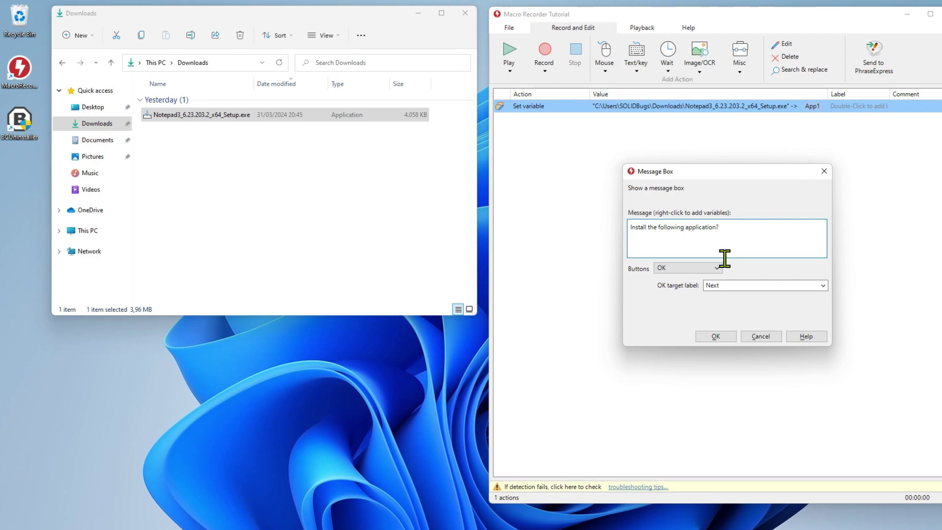
right_click(674, 245)
mouse_move(709, 258)
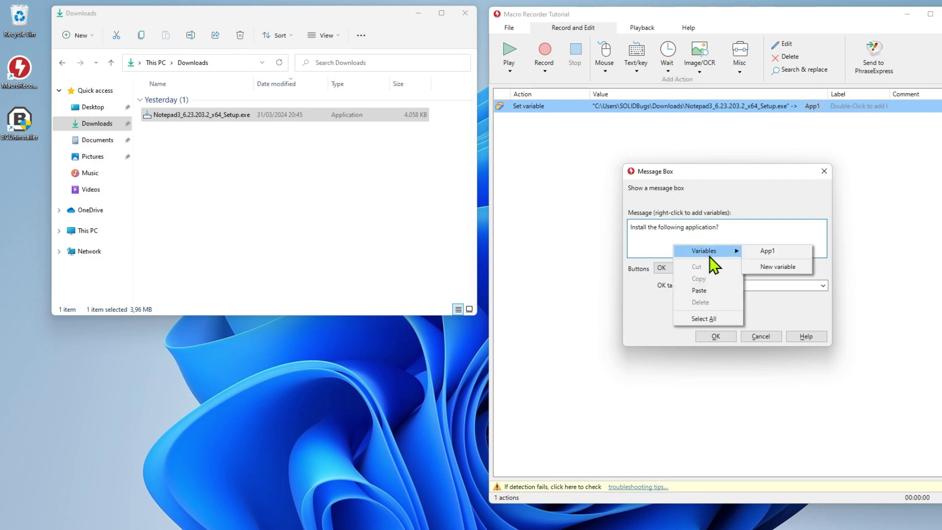
click(772, 251)
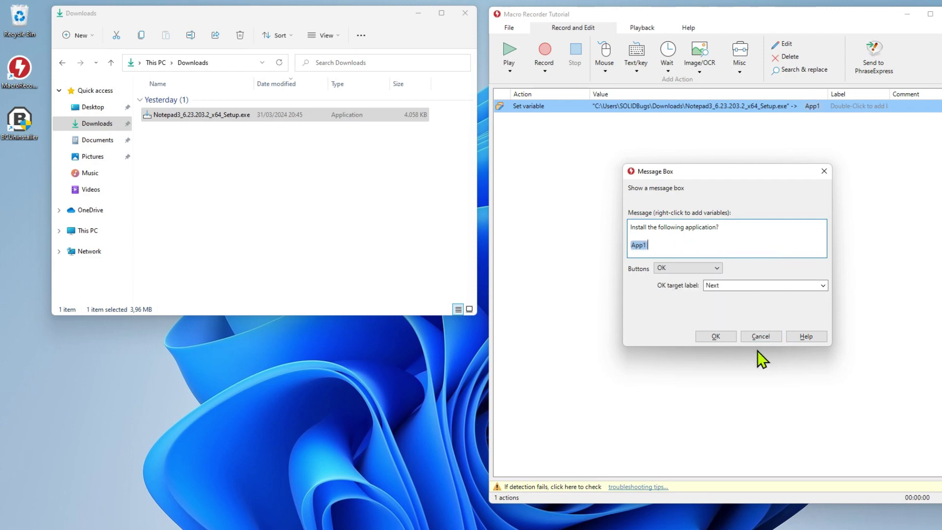
click(717, 268)
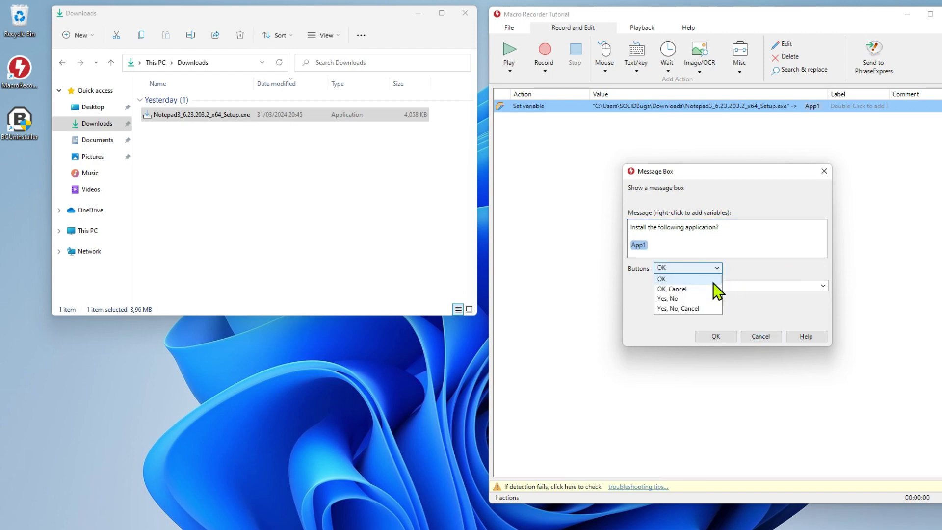
click(706, 290)
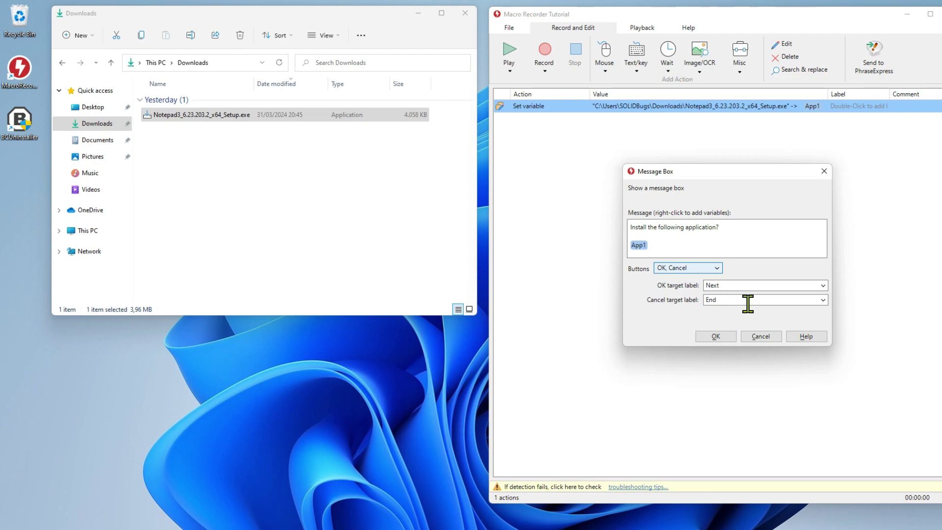
click(732, 338)
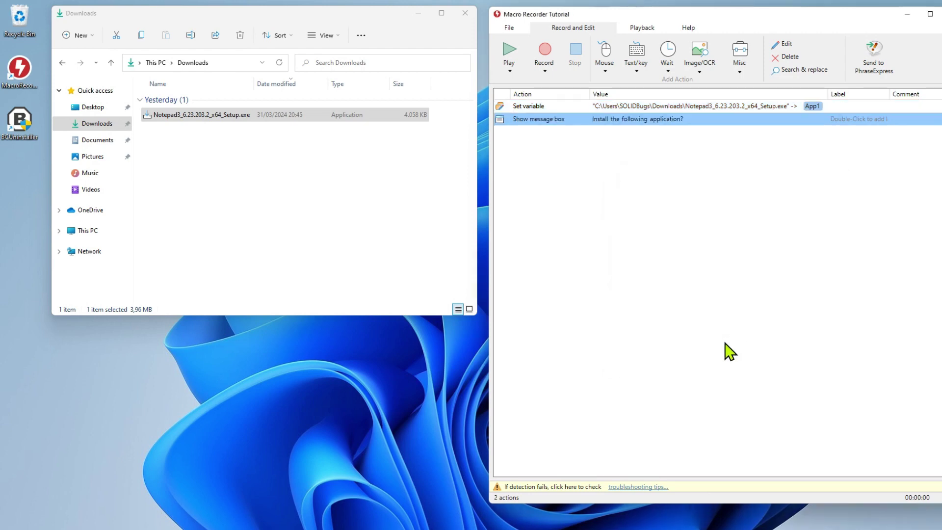
Add an Execute program step running Notepad3_6.23.203.2_x64_Setup.exe from Downloads.
click(739, 72)
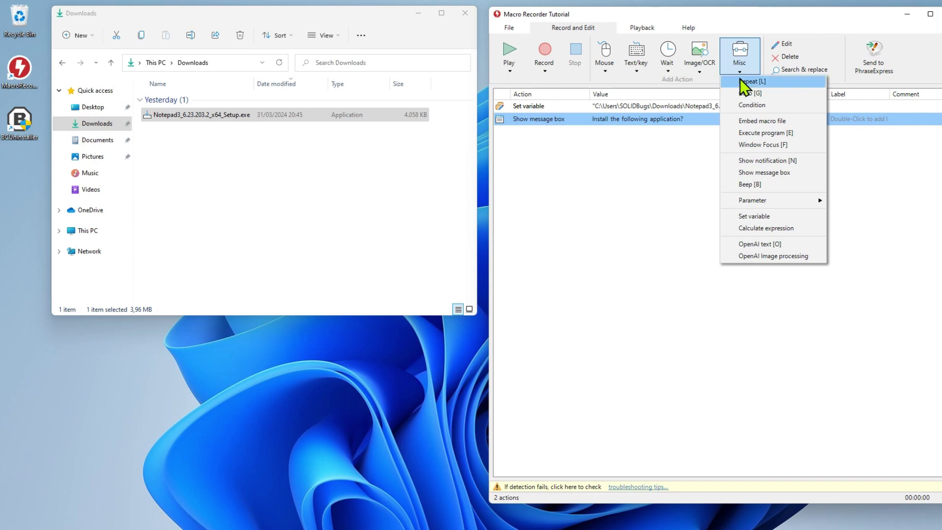
click(778, 133)
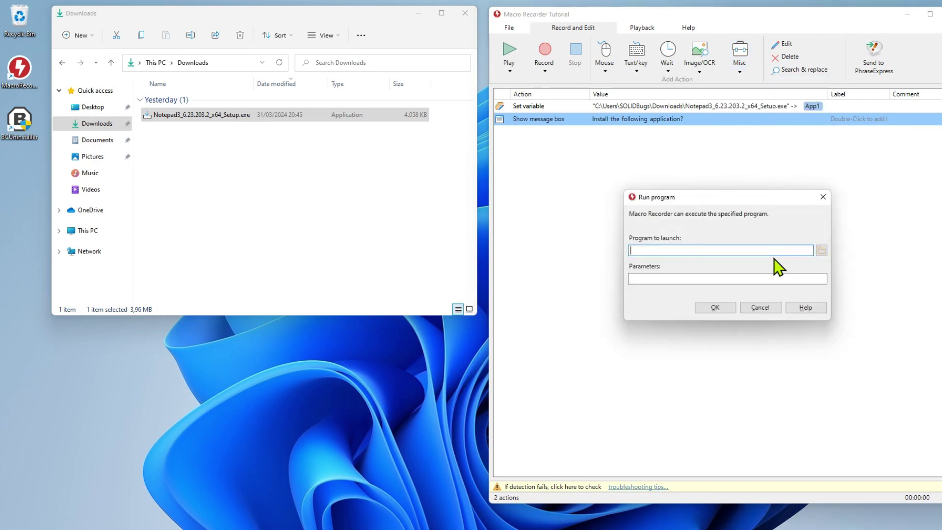
click(821, 251)
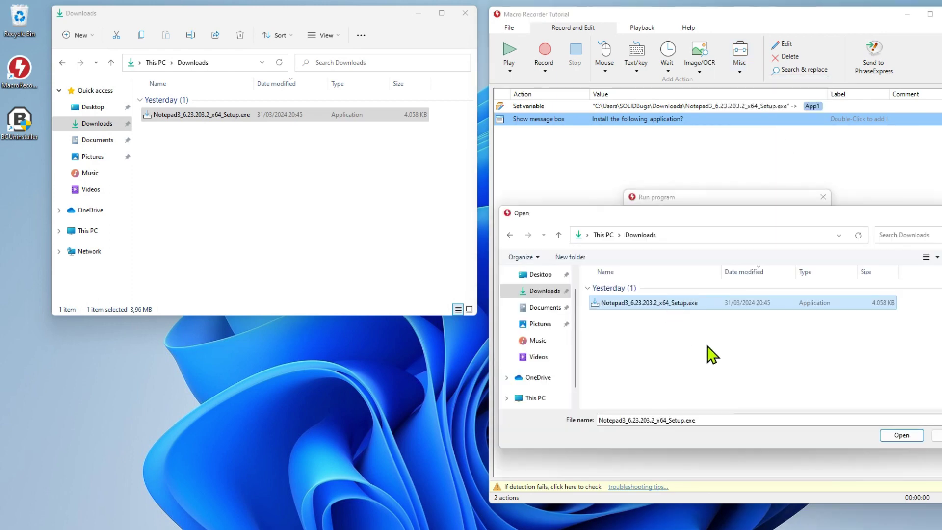
click(896, 437)
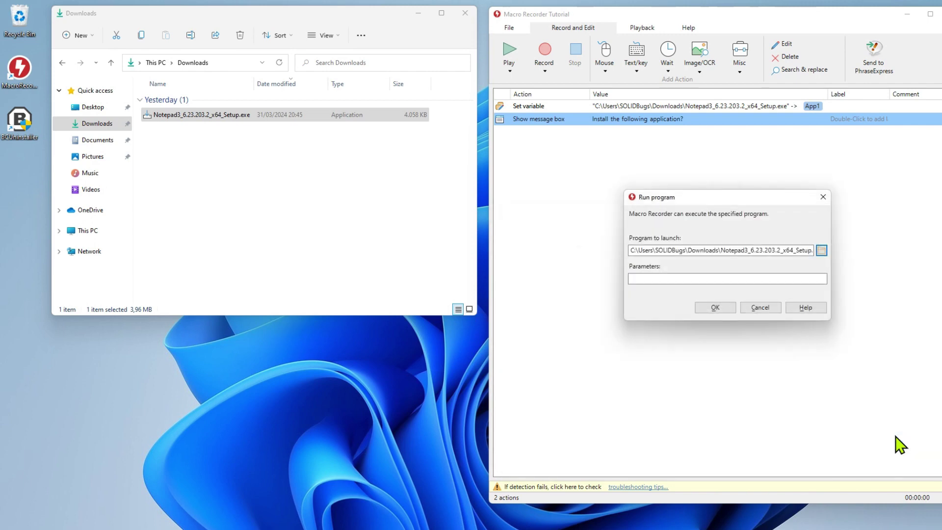
click(715, 308)
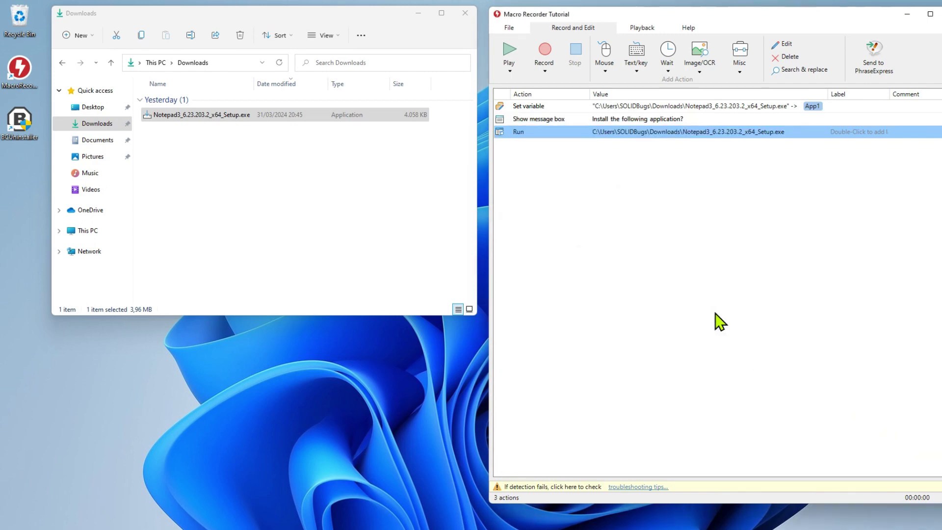
Test-run the macro, accept the prompt, and exit the launched Notepad3 setup without installing.
click(512, 59)
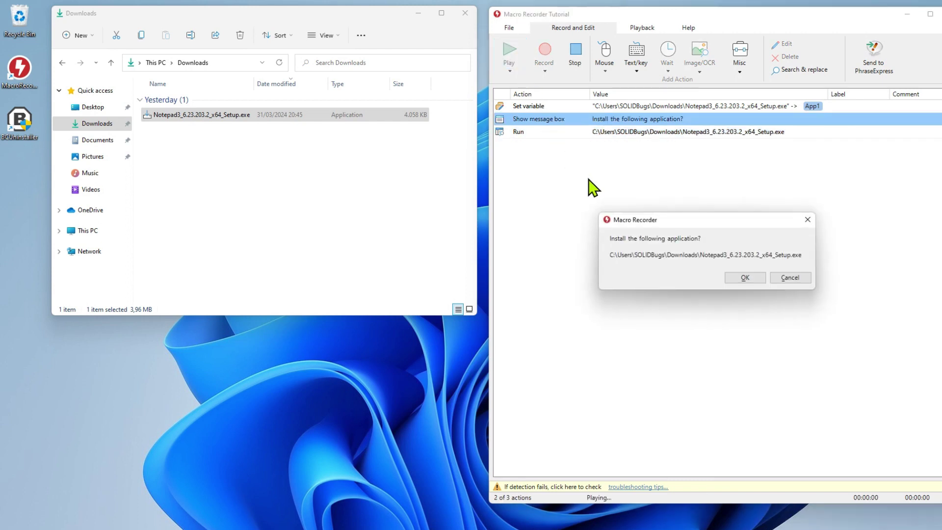
click(785, 278)
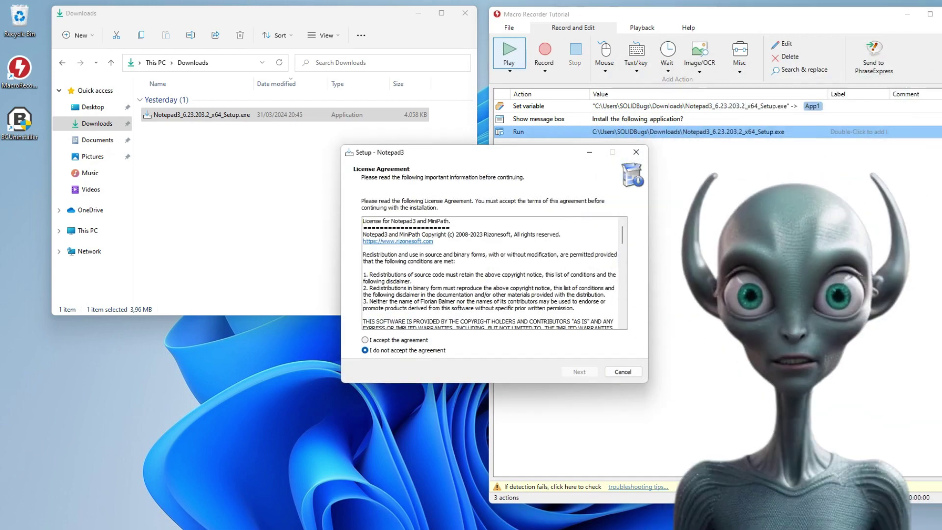
click(637, 151)
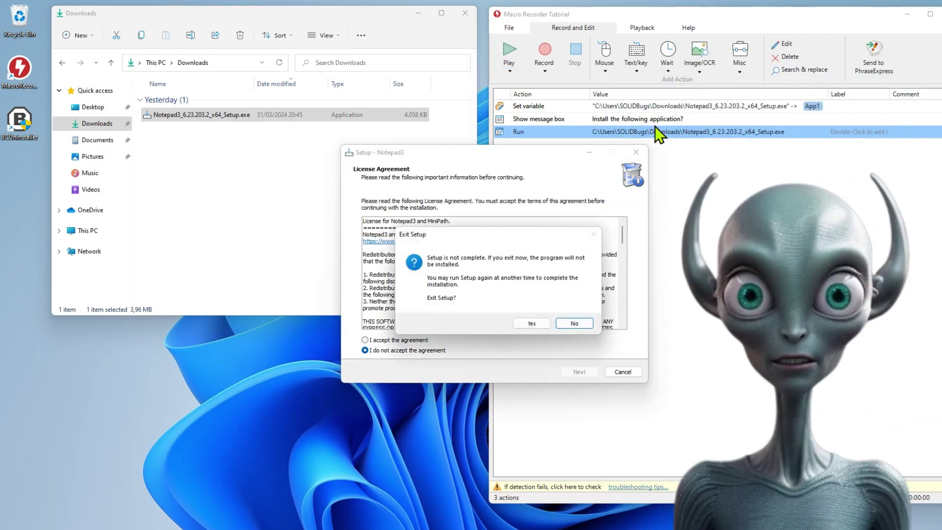
click(538, 322)
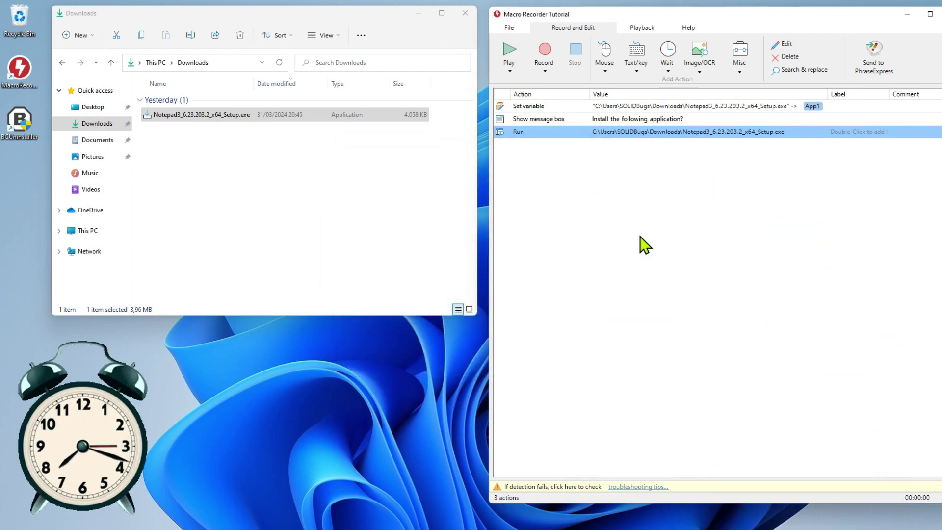
double_click(669, 121)
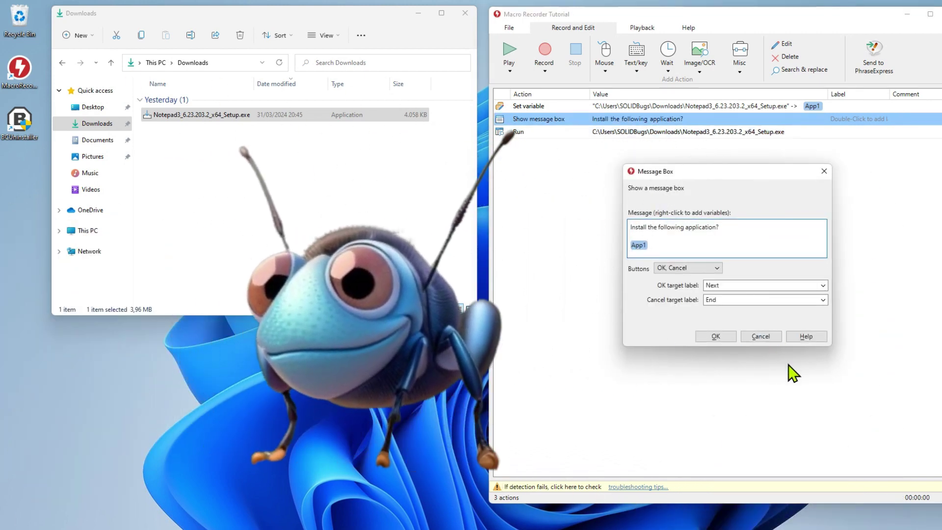
Switch the prompt's buttons to Yes, No with No ending the macro, then replay it.
click(823, 302)
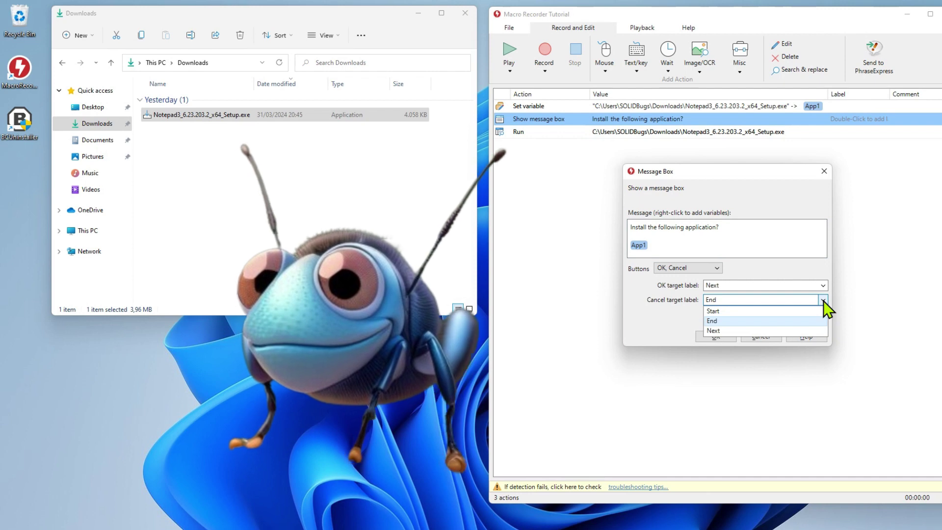
click(823, 302)
click(823, 302)
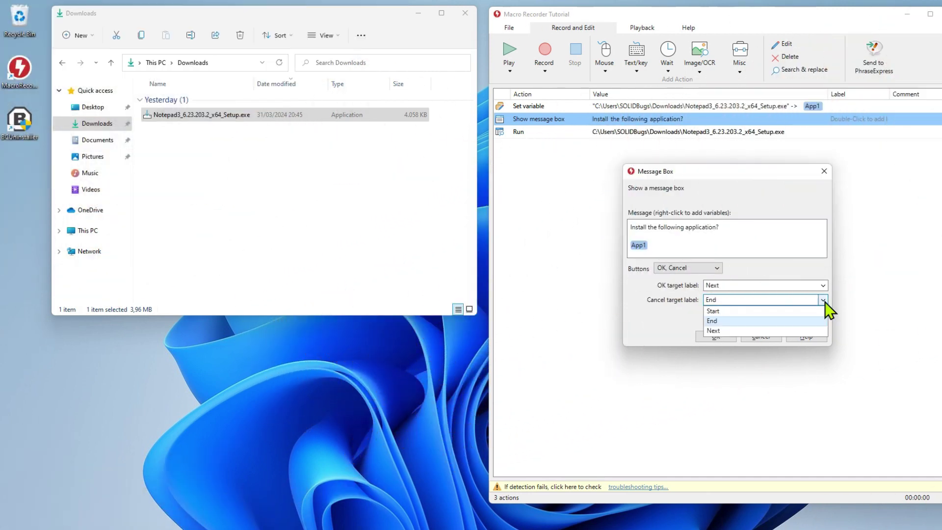
click(823, 301)
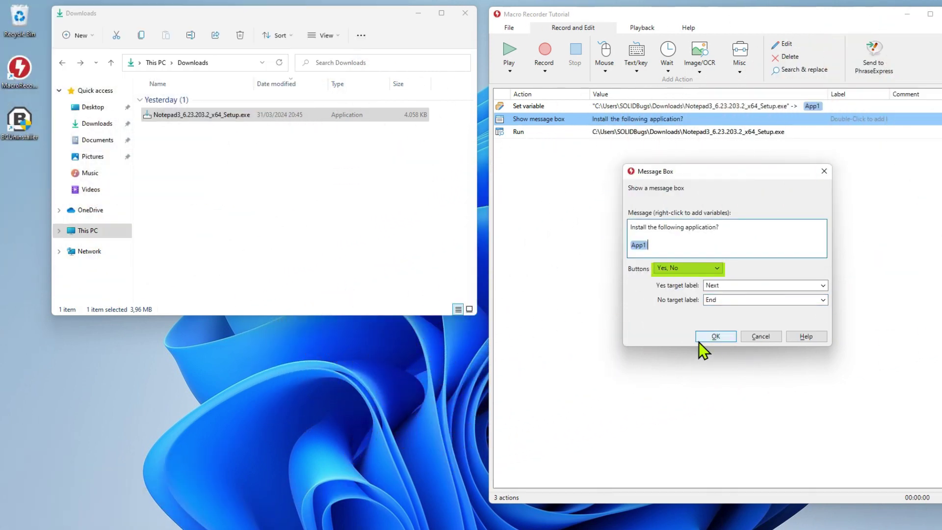
click(715, 336)
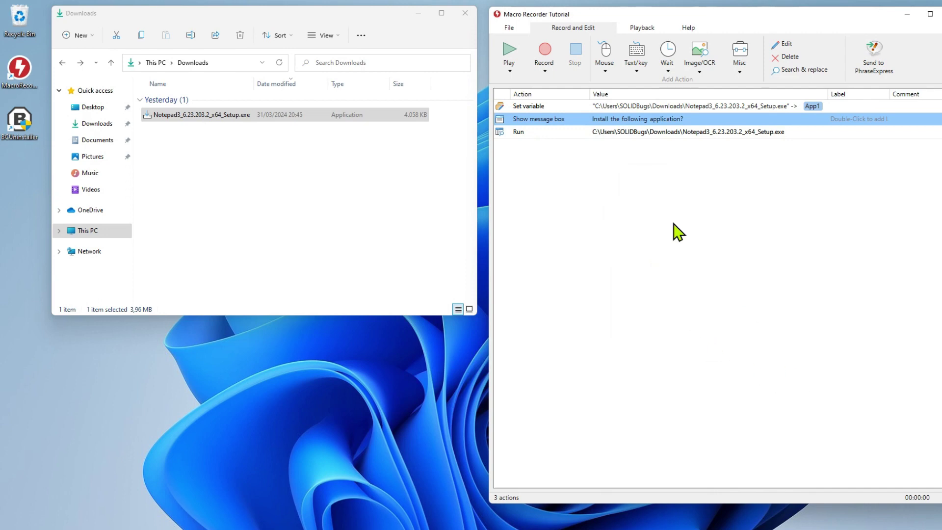
click(506, 52)
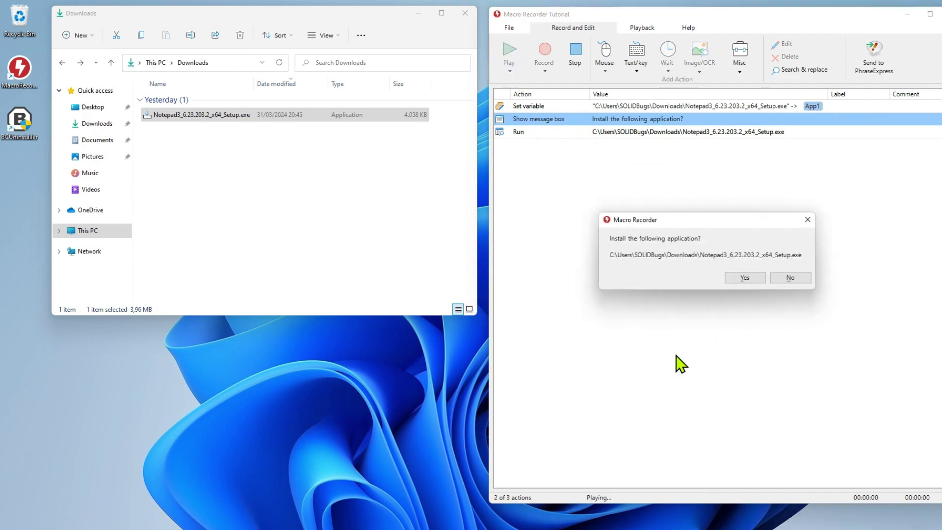
Answer No to confirm playback stops, then replay and answer Yes to launch the setup.
click(790, 278)
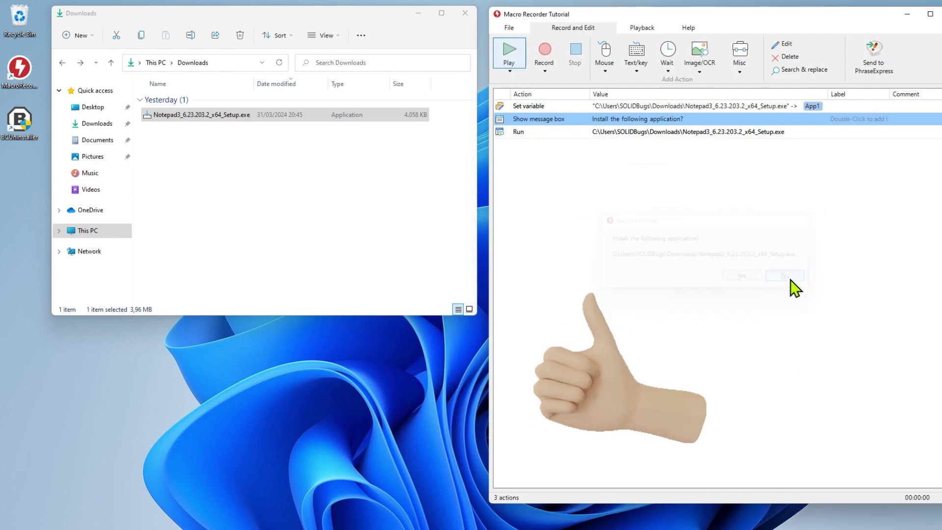
click(505, 51)
click(744, 278)
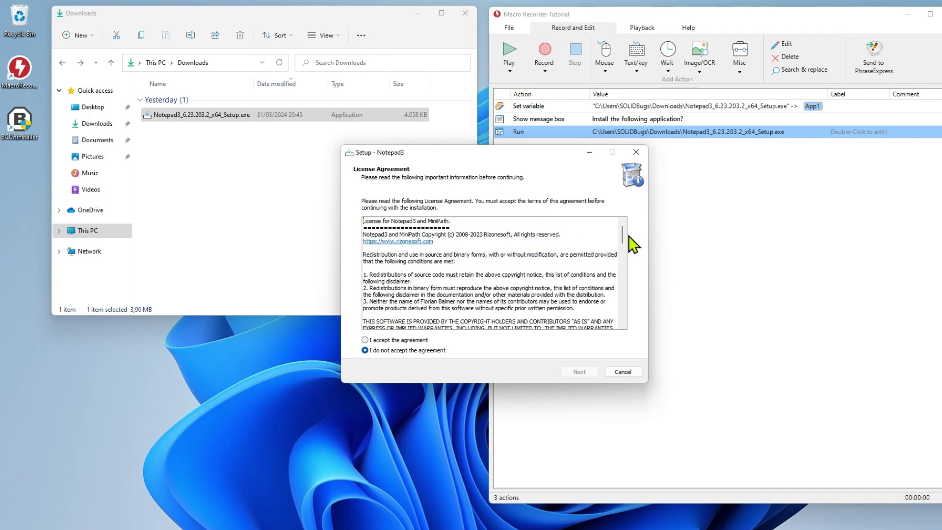
click(744, 75)
Add a Set window focus step targeting the 'Setup - Notepad3' window, moved to the left.
click(786, 150)
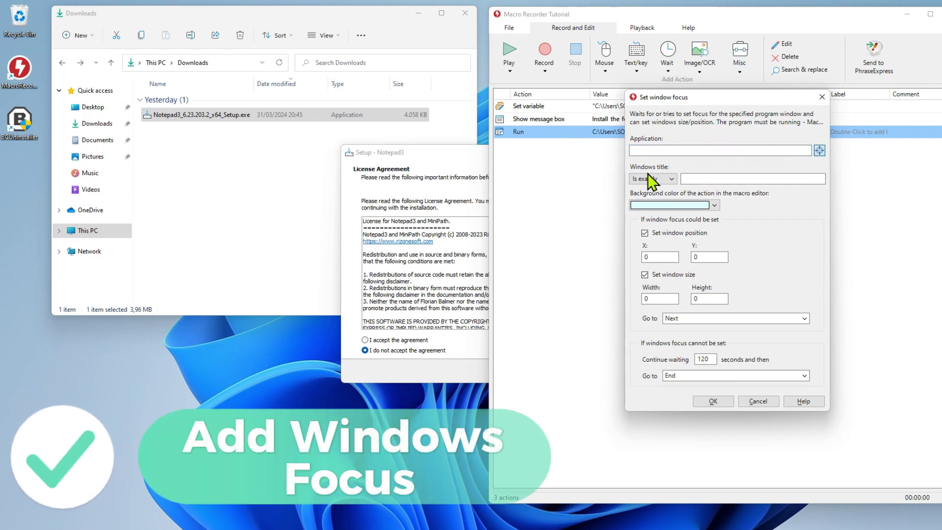
click(456, 163)
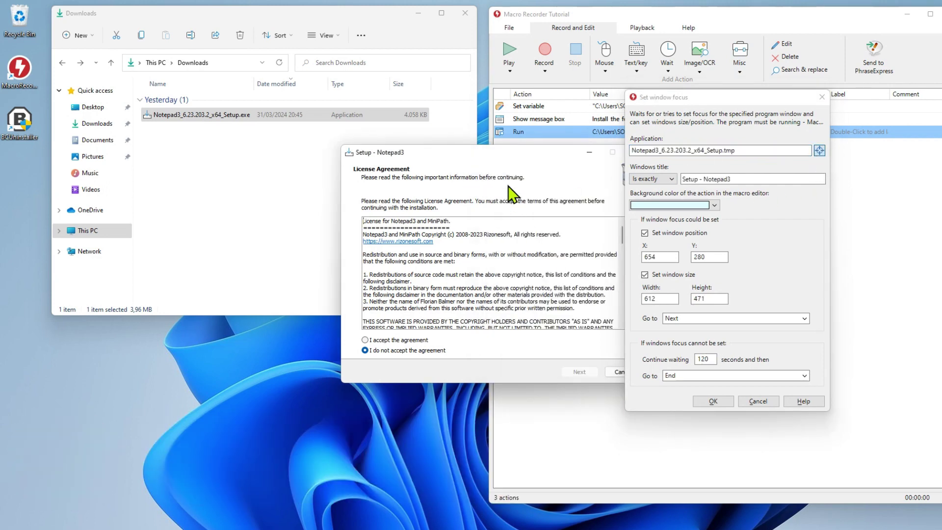
drag(510, 154, 315, 158)
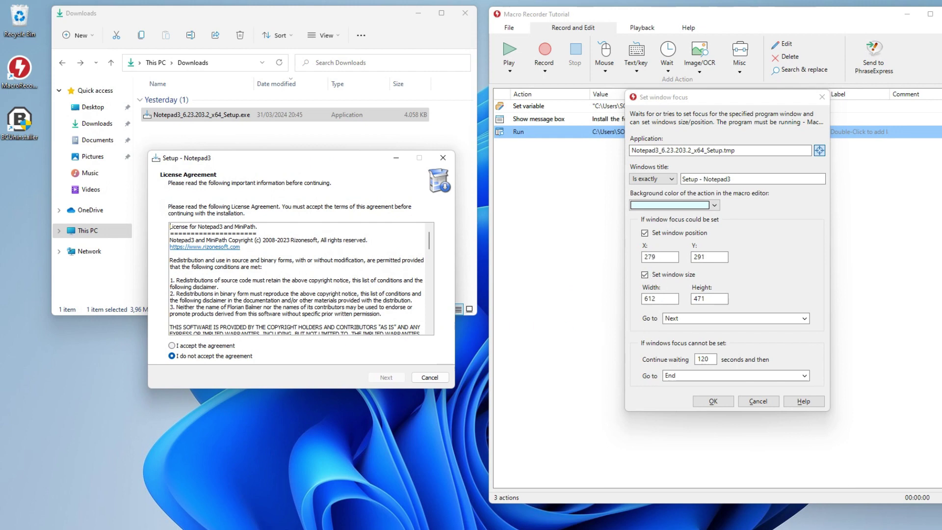
click(718, 401)
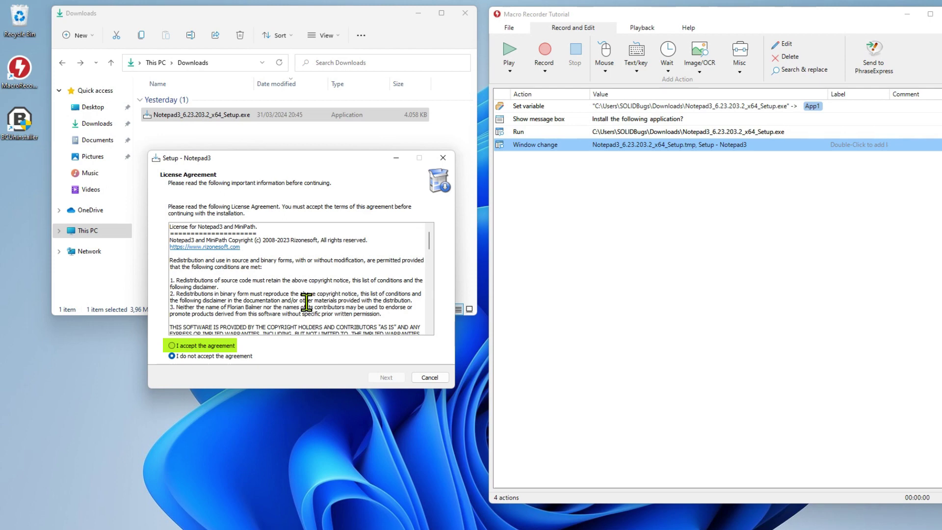
key(alt)
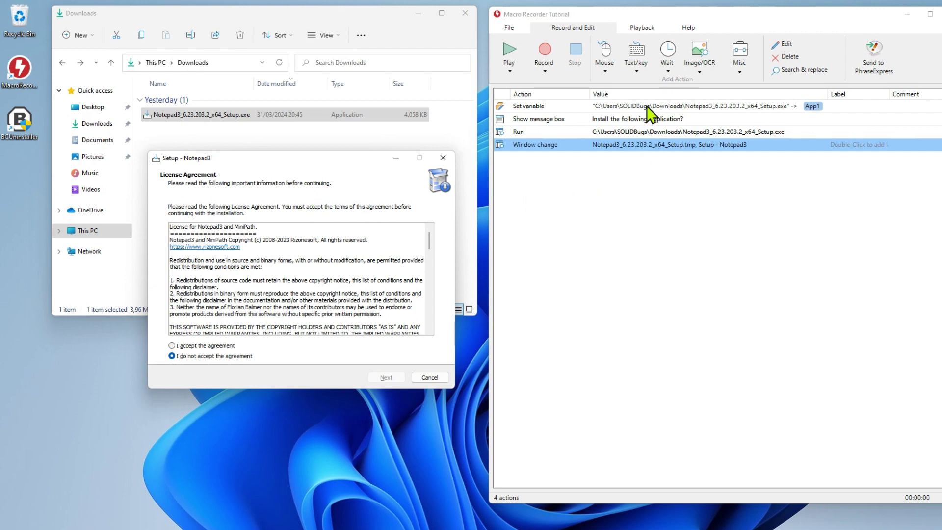
Add a 200 ms Wait followed by an Alt+A hotkey step that accepts the license.
click(668, 52)
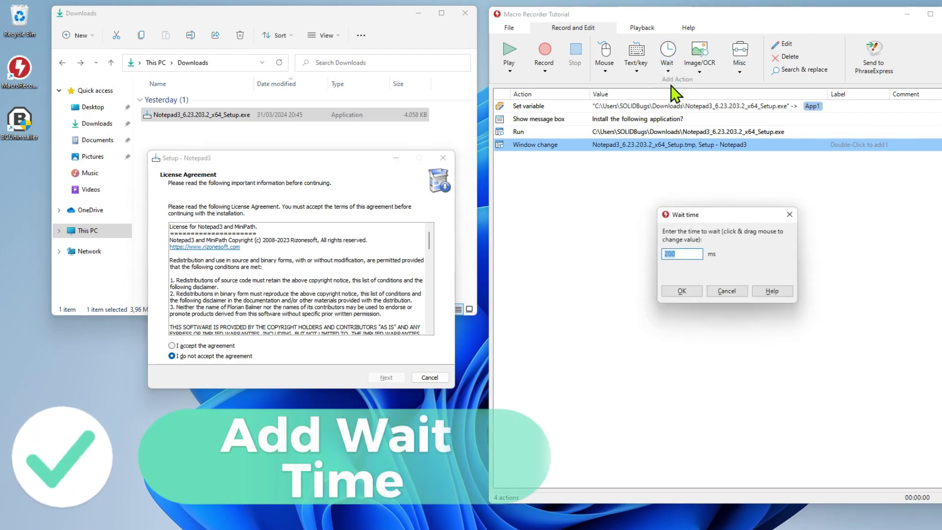
click(682, 291)
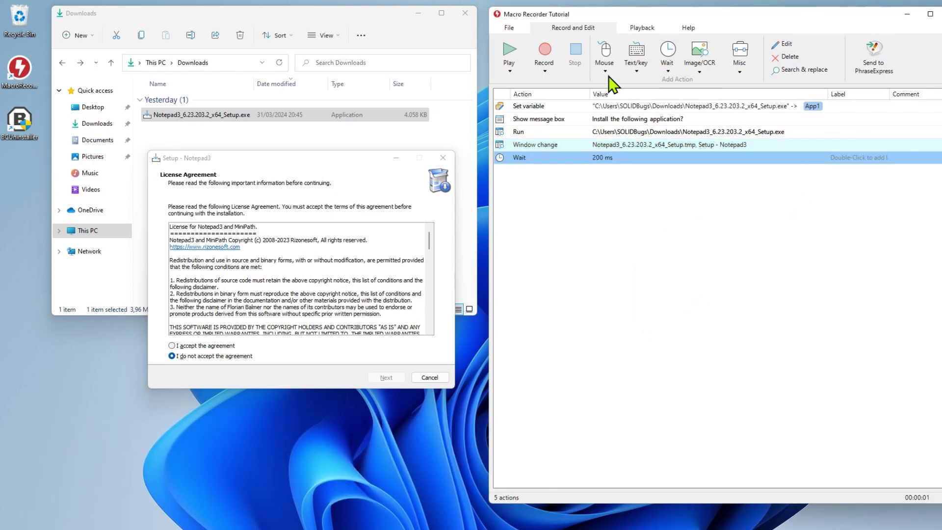
click(636, 70)
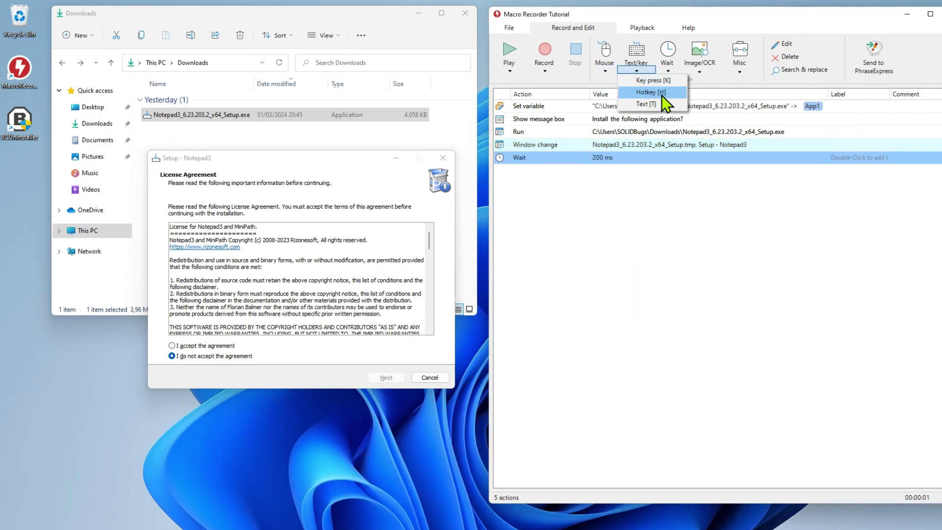
click(653, 92)
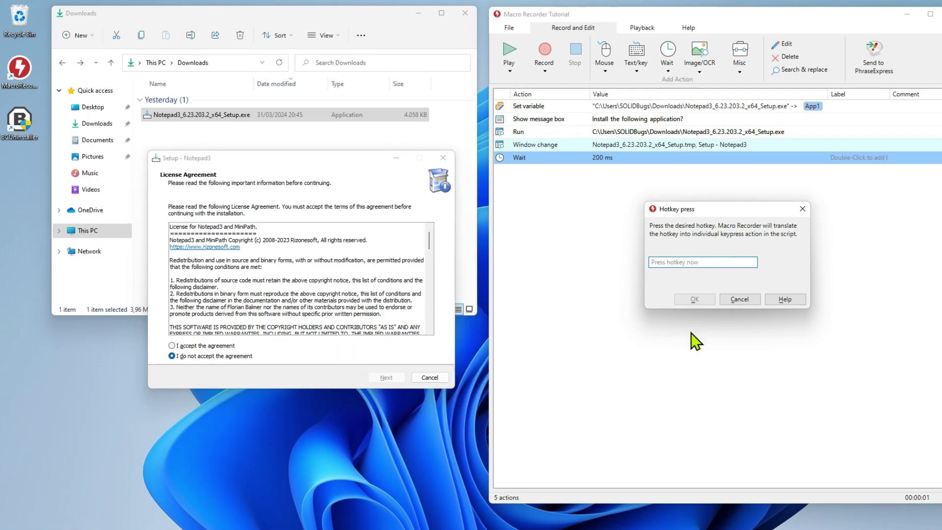
key(alt+a)
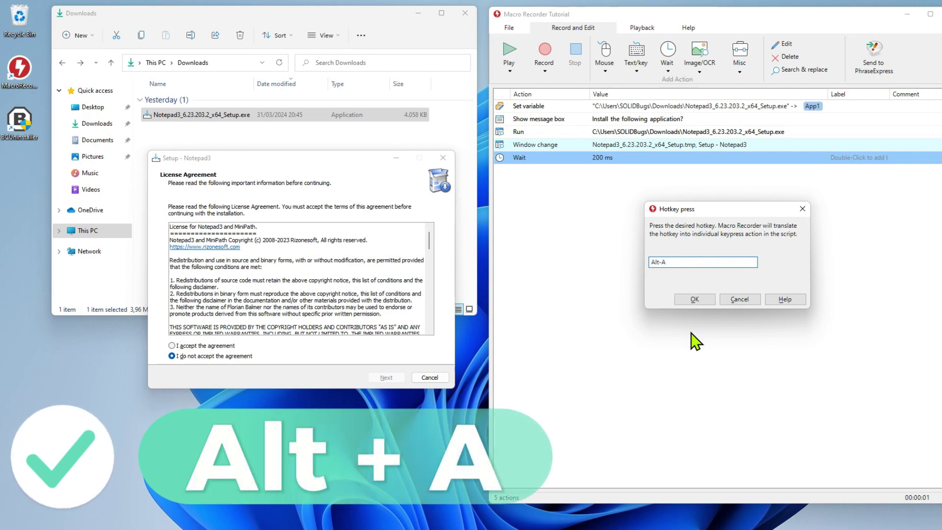
click(690, 301)
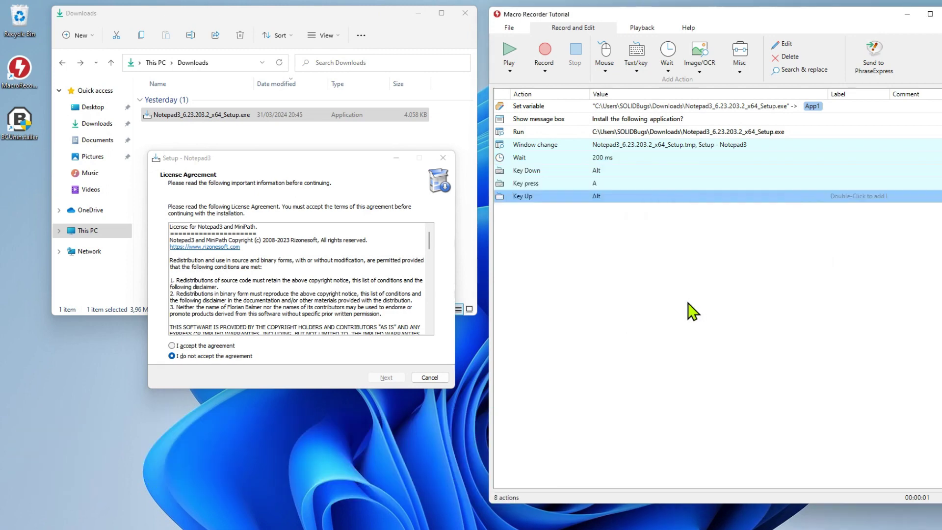
Exit the open Notepad3 setup, replay the macro from the start, and answer Yes.
click(434, 378)
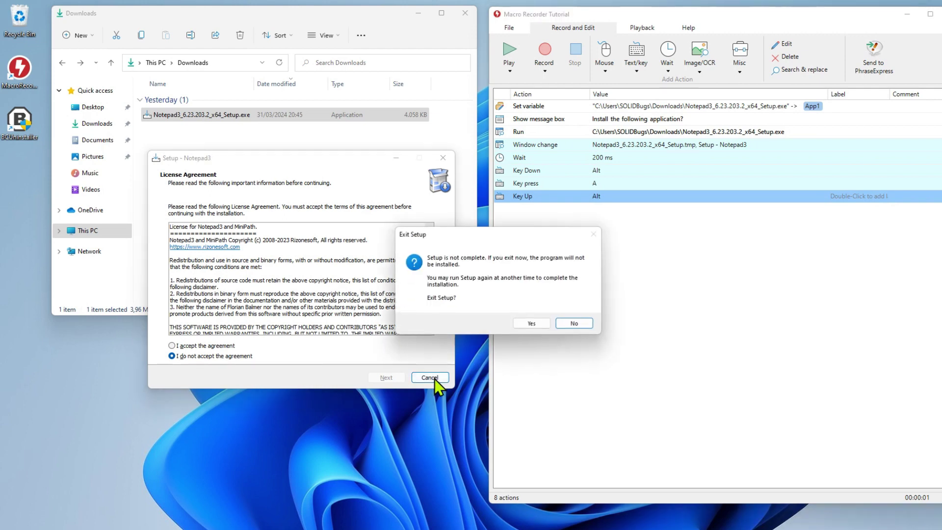
click(549, 323)
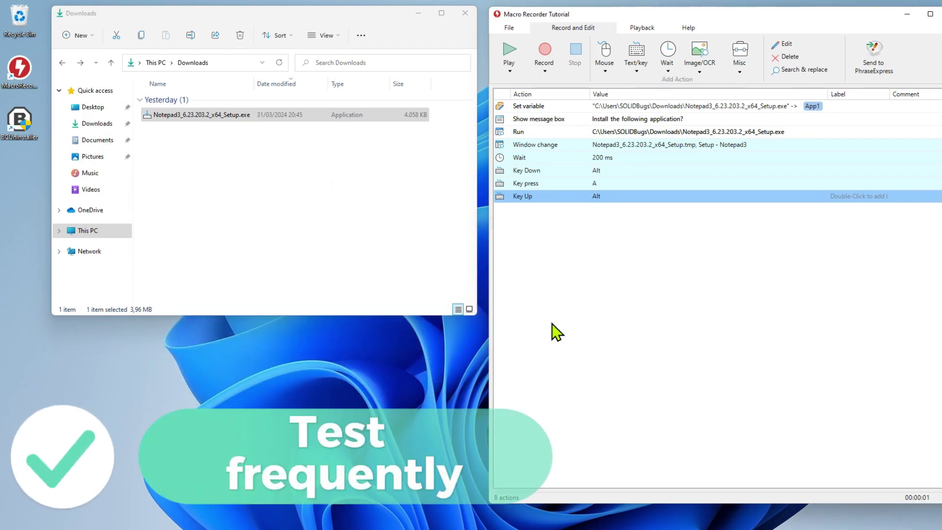
click(511, 57)
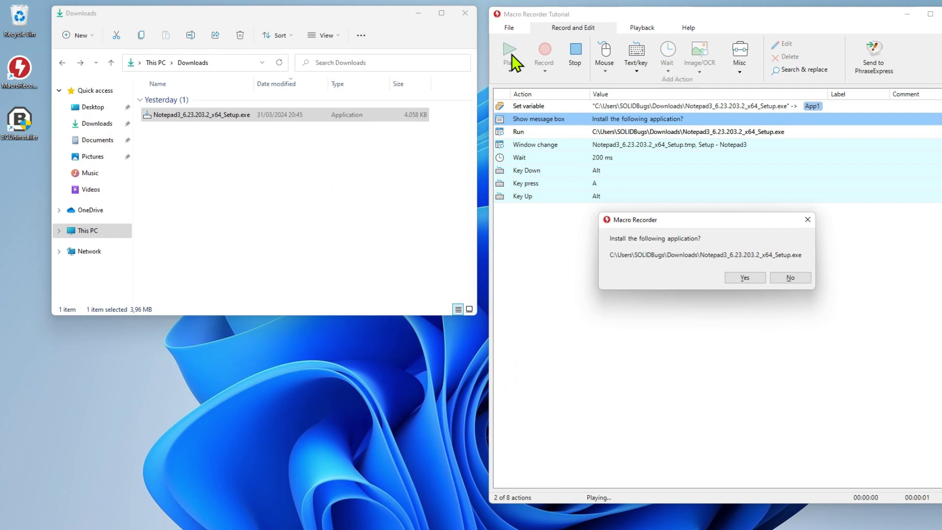
click(755, 281)
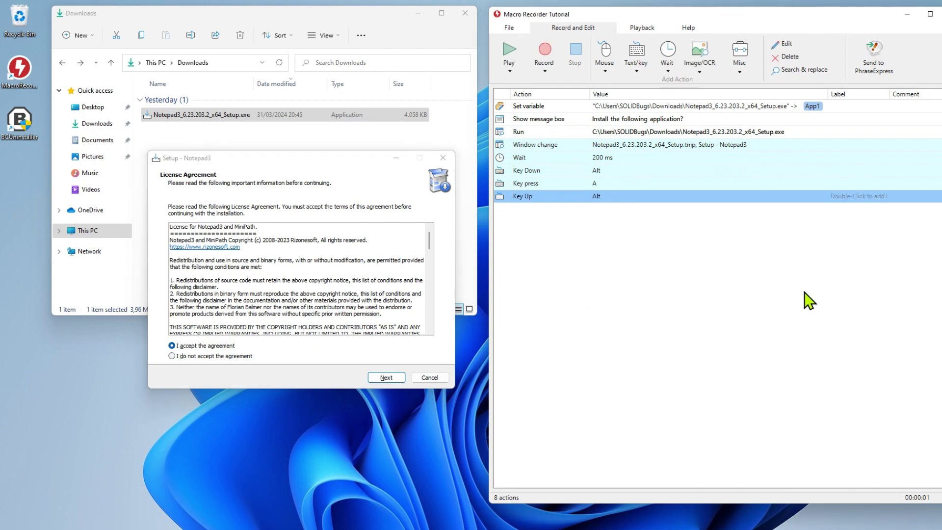
Append a 200 ms wait and Alt+N keystrokes to the macro, then advance setup to Select Destination Location.
click(668, 54)
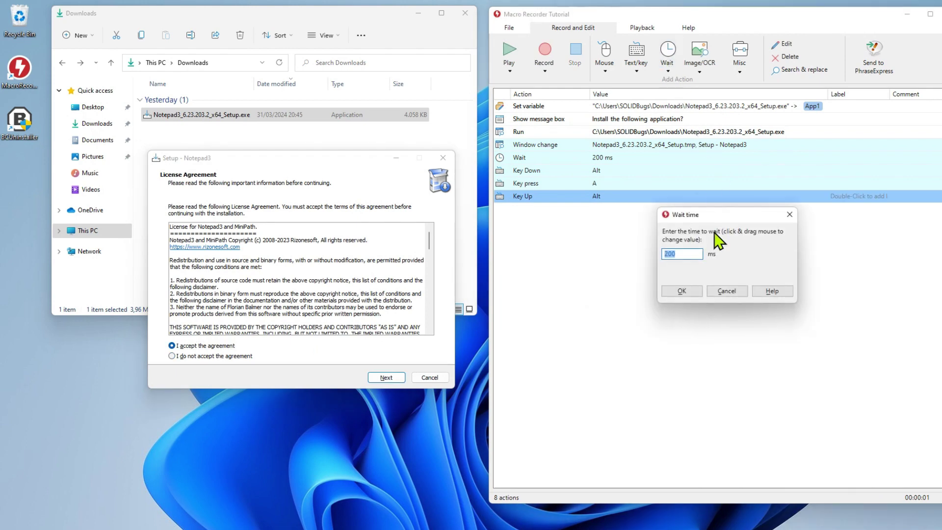
click(692, 290)
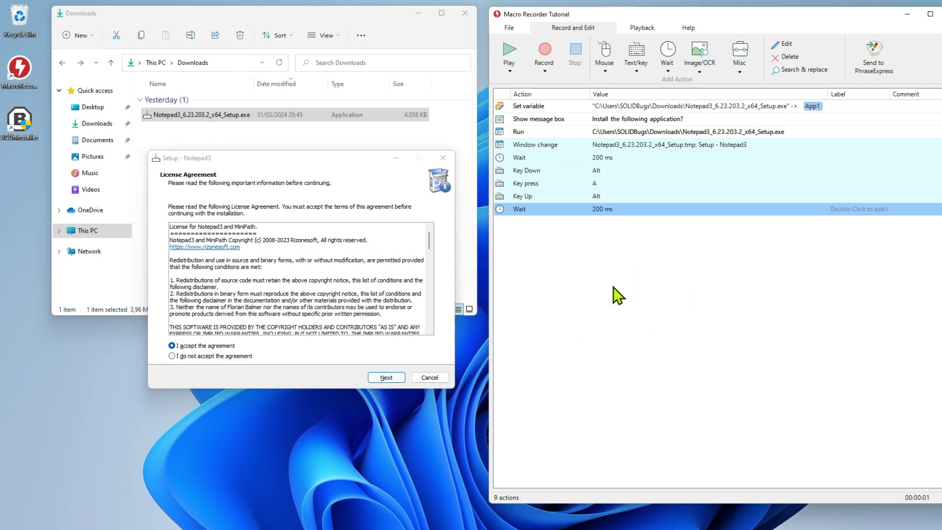
click(637, 69)
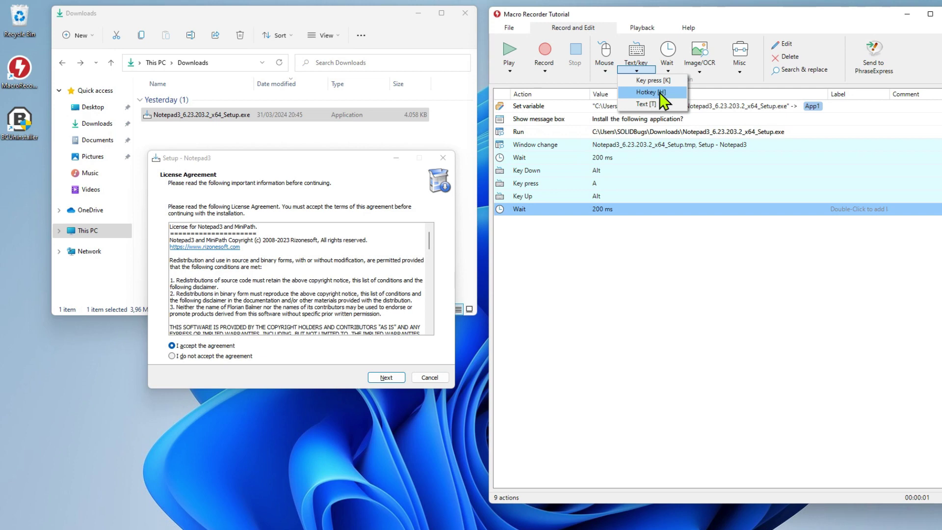
click(659, 93)
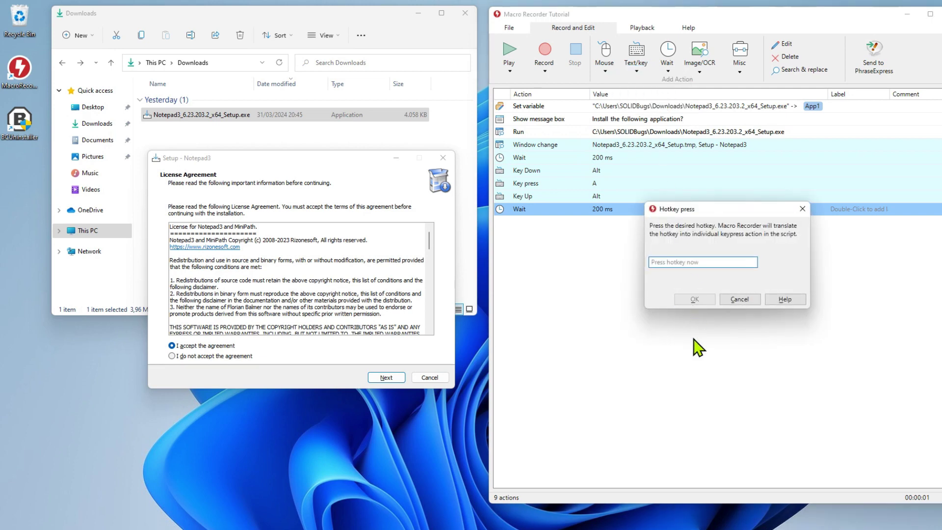
key(alt+n)
click(701, 298)
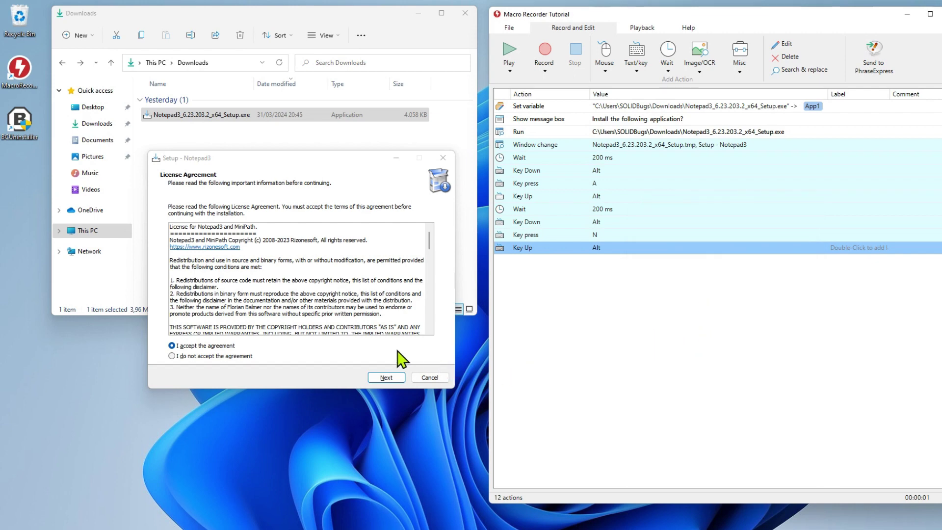
key(alt+n)
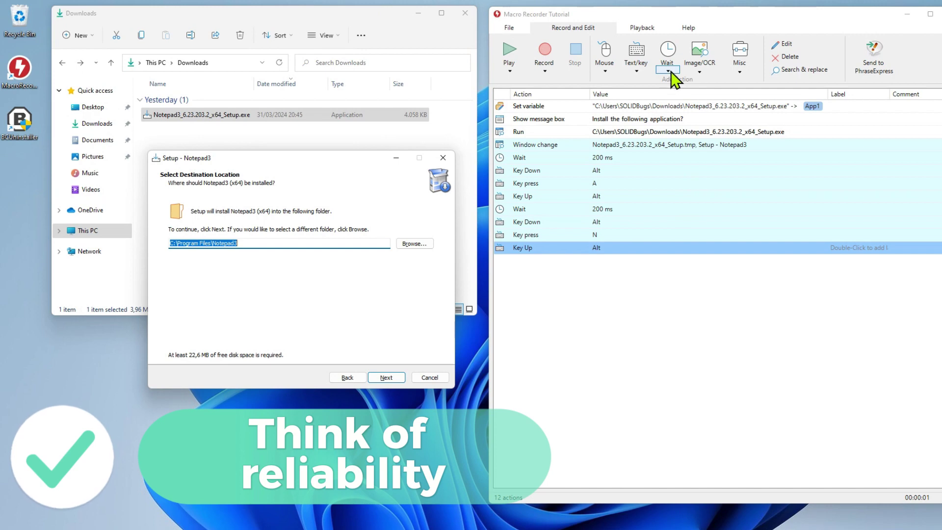
Add a wait for colour F5D88C at pixel 338,412 on the destination page's folder icon.
click(669, 71)
click(701, 80)
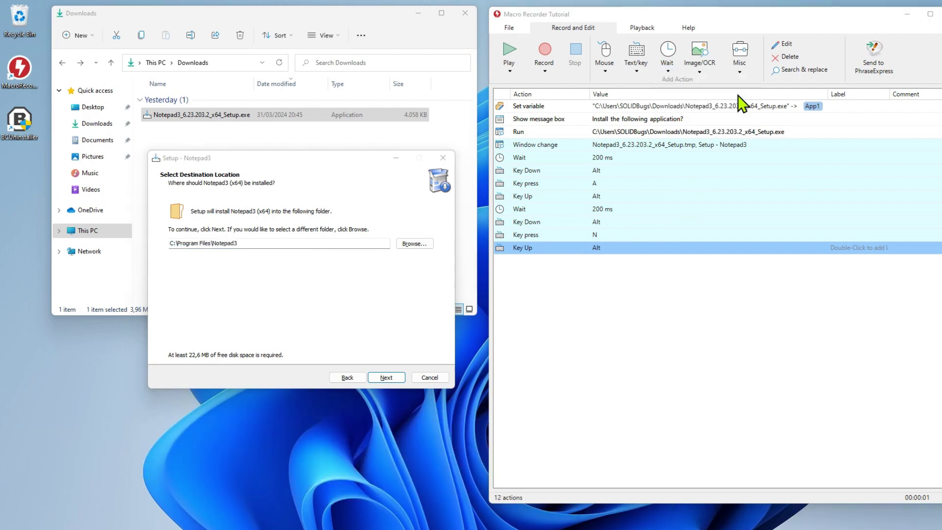
click(176, 214)
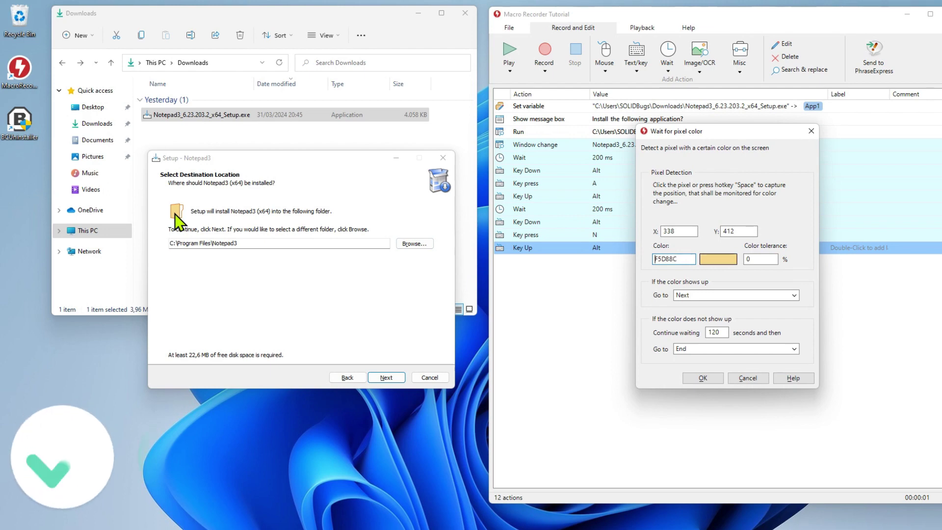
key(space)
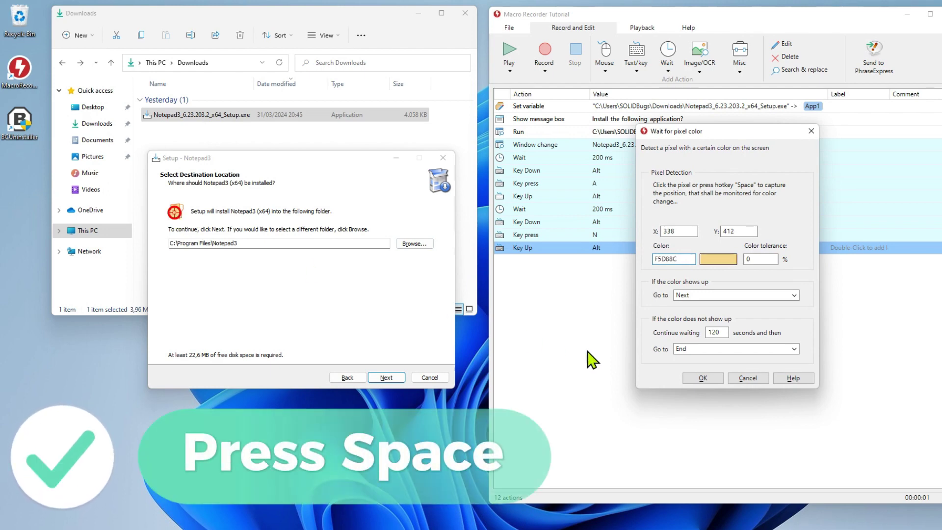
click(695, 378)
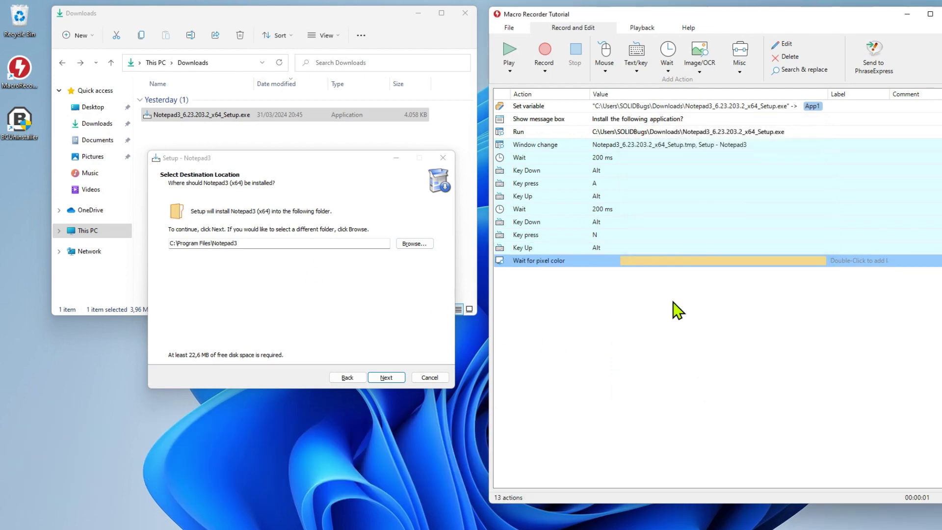
Copy the three Alt+N key steps and paste them after the pixel-colour wait.
click(637, 223)
shift+click(631, 247)
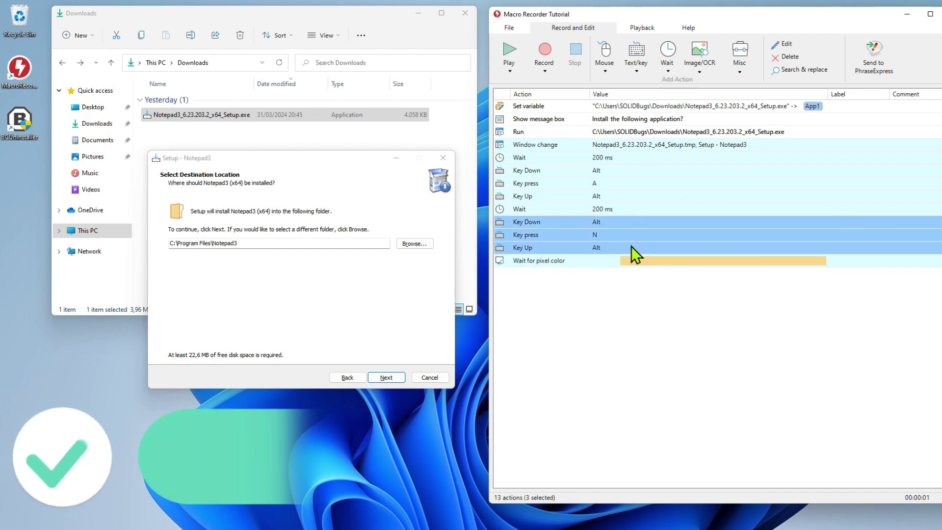
right_click(631, 246)
click(666, 351)
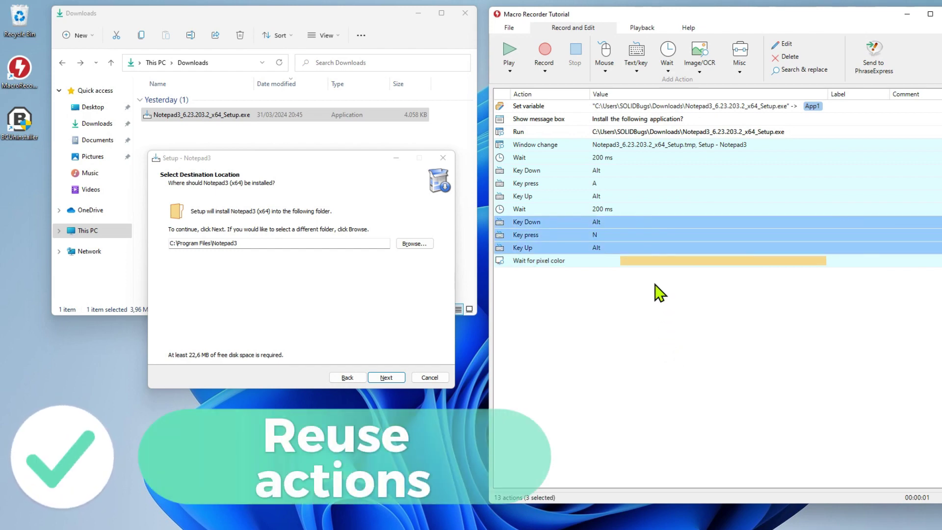
click(655, 261)
right_click(655, 260)
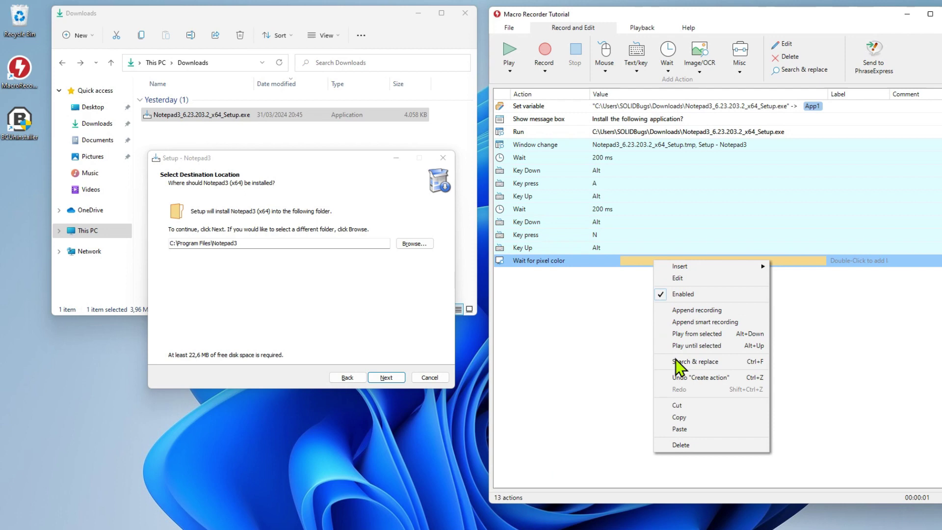
click(680, 429)
Advance setup to Additional Tasks with Alt+N and capture pixel FFFFFF at 326,379 for a new wait.
click(389, 325)
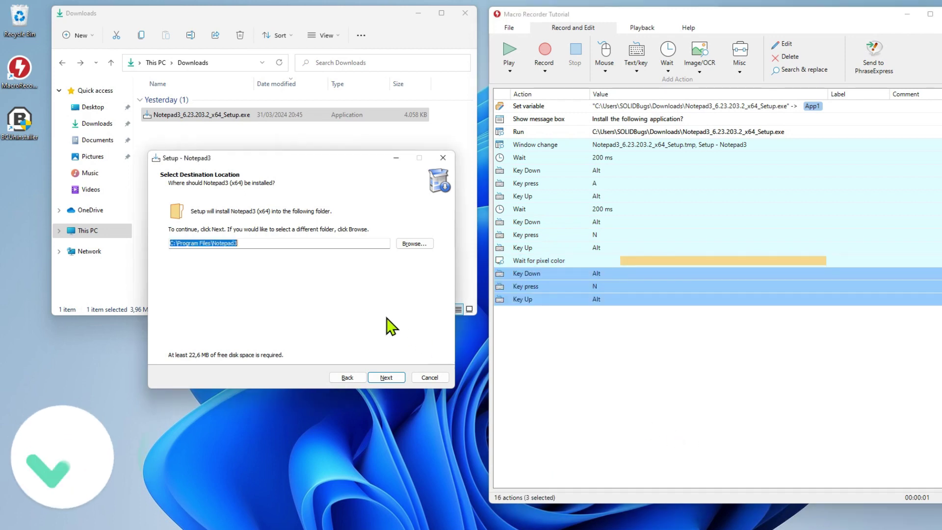
key(alt+n)
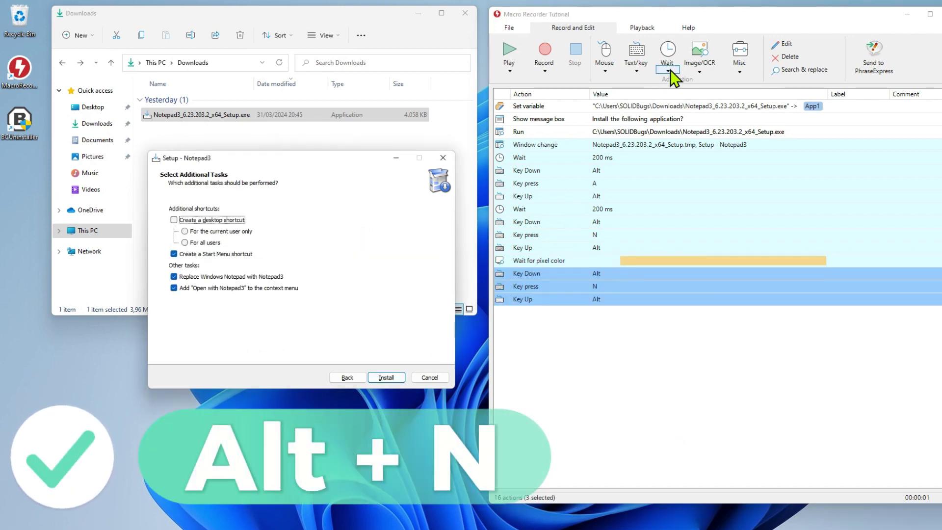
click(670, 72)
click(718, 104)
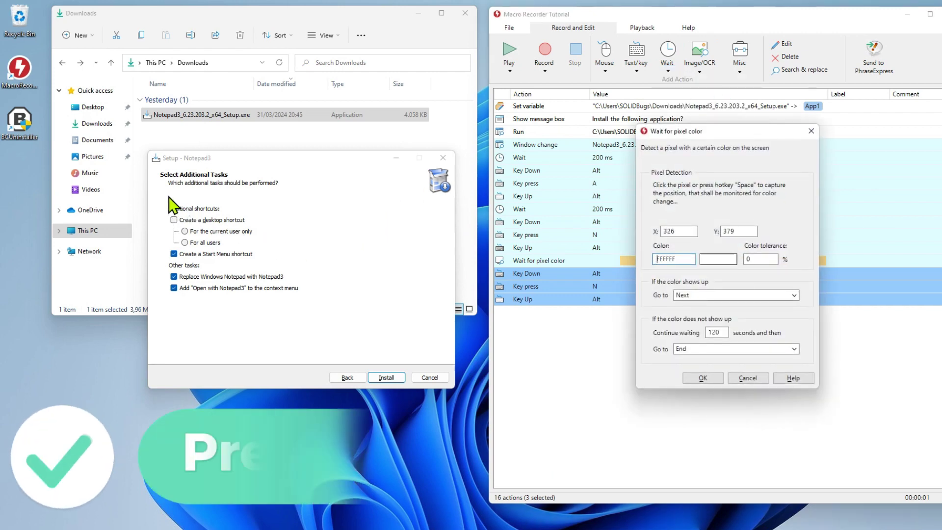
key(space)
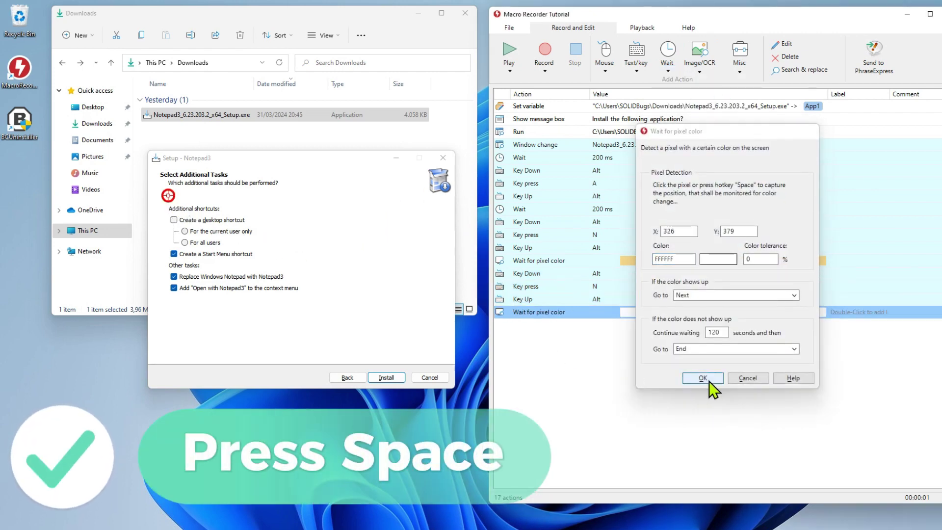
Confirm the FFFFFF pixel wait and paste another copy of the Alt key steps at the macro's end.
click(708, 380)
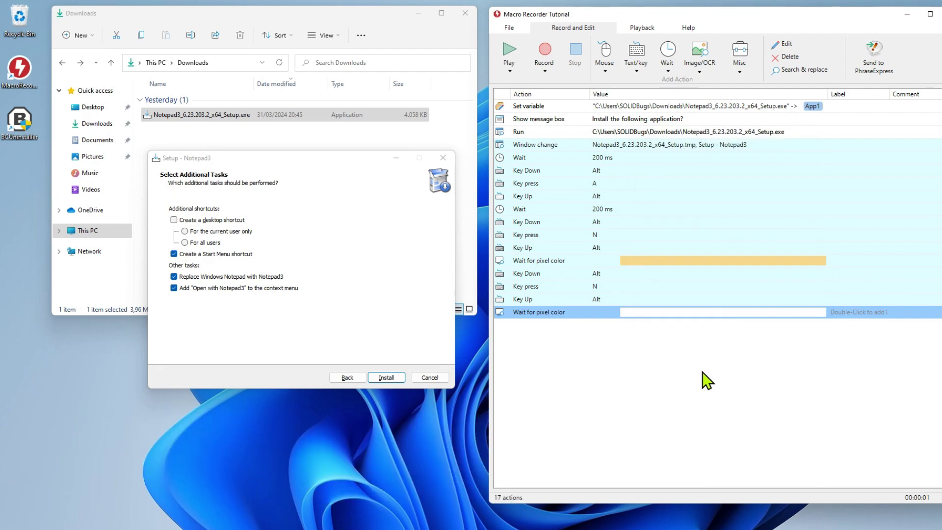
click(636, 274)
shift+click(628, 298)
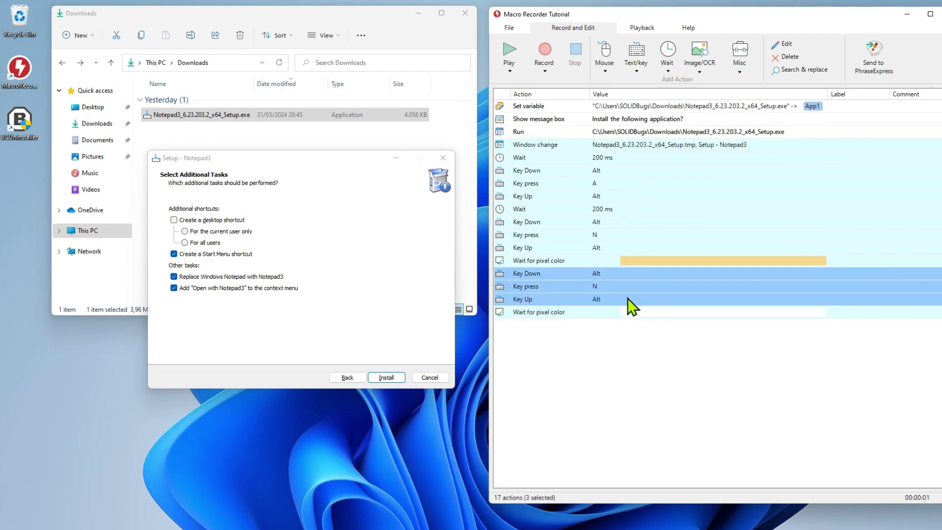
right_click(628, 298)
click(644, 397)
click(636, 313)
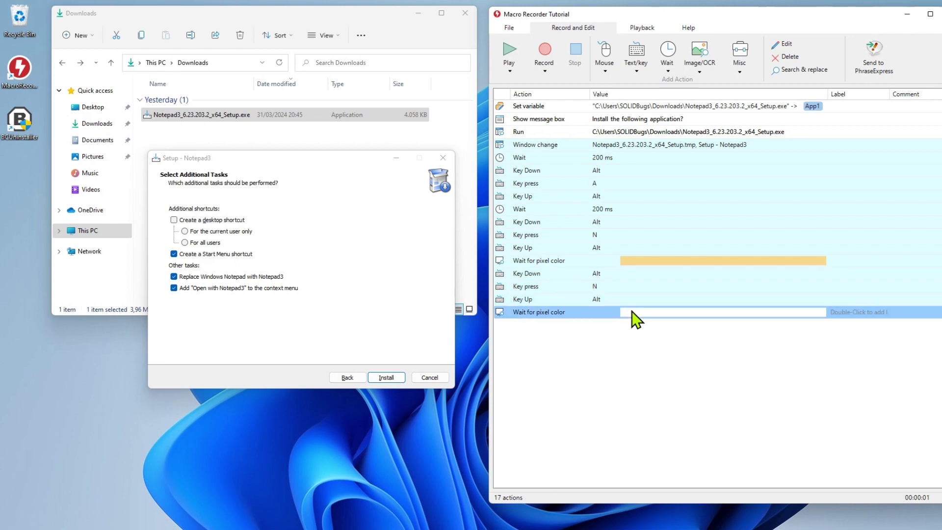
right_click(631, 312)
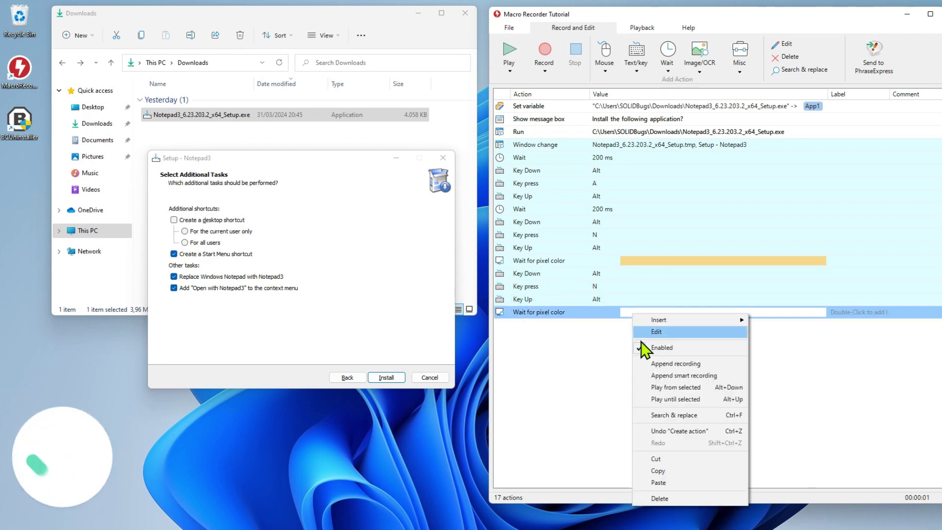
click(664, 488)
Change the pasted key press to I, then start installing Notepad3.
double_click(616, 338)
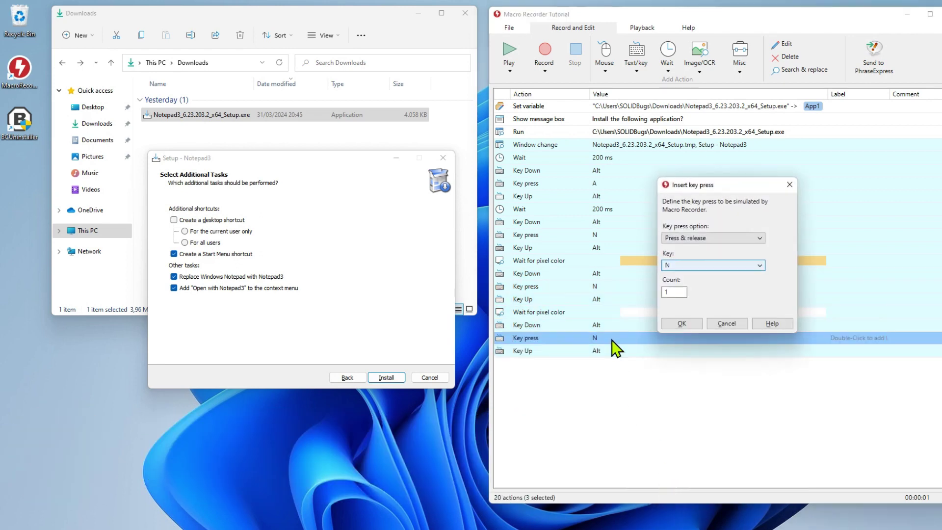
click(759, 266)
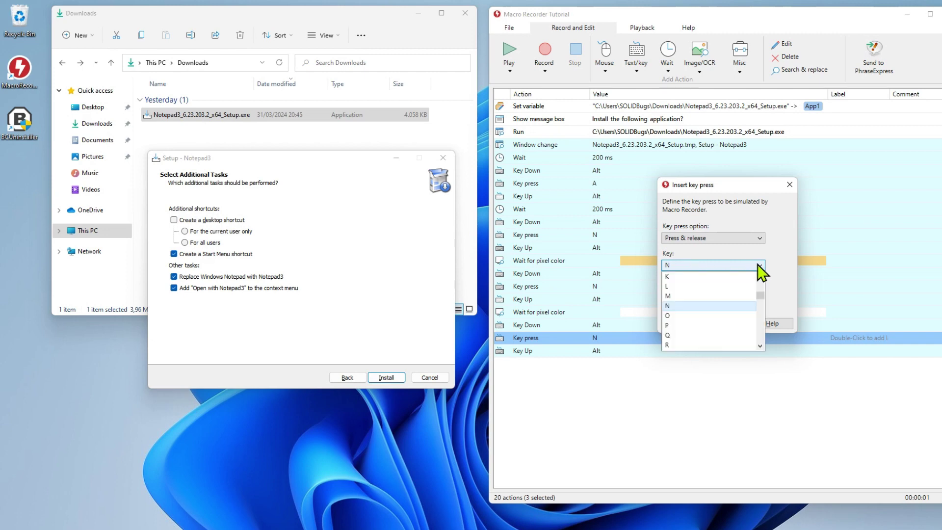
scroll(744, 301, up, 2)
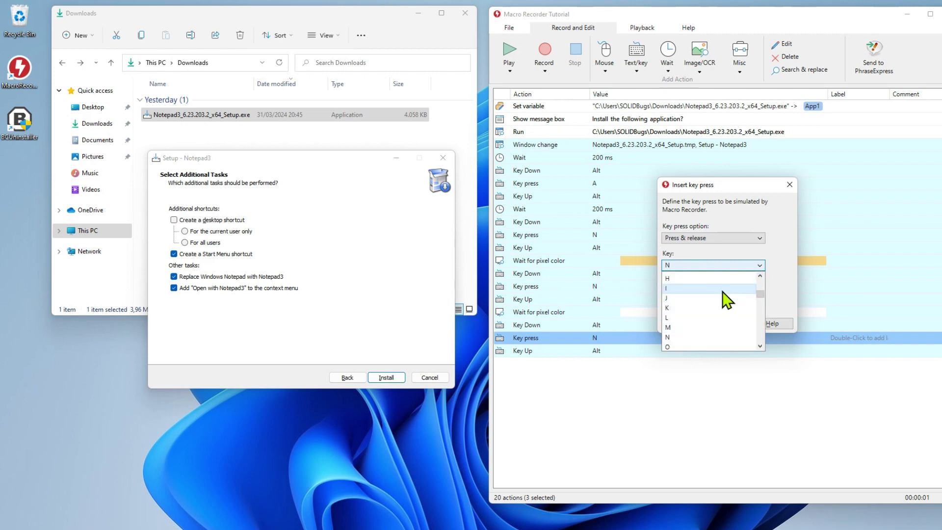
click(724, 299)
click(696, 322)
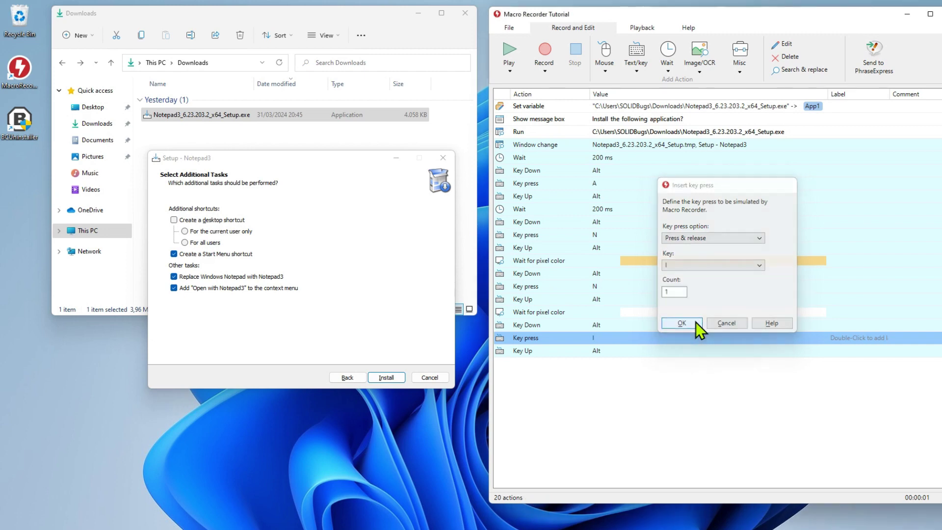
click(393, 378)
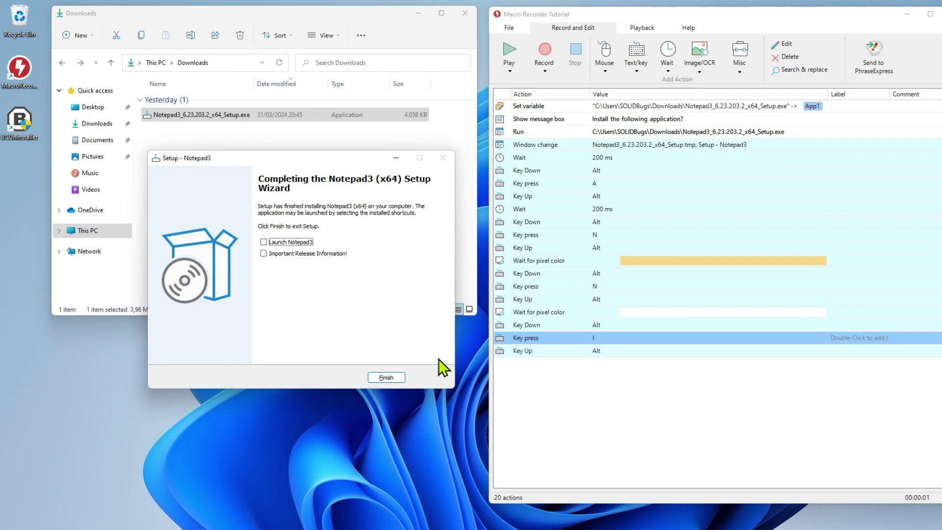
Append a wait for the finish page's blue pixel, then finish setup with Alt+F.
click(648, 352)
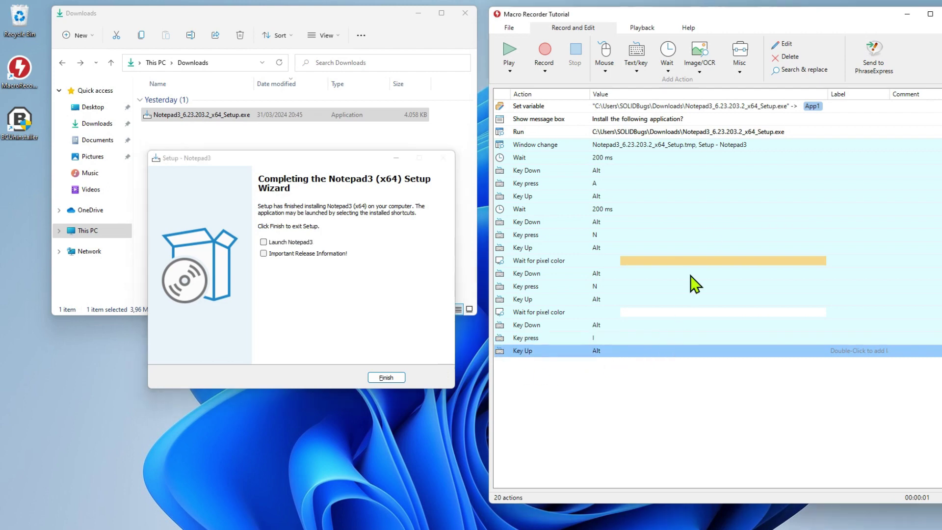
click(668, 72)
click(705, 91)
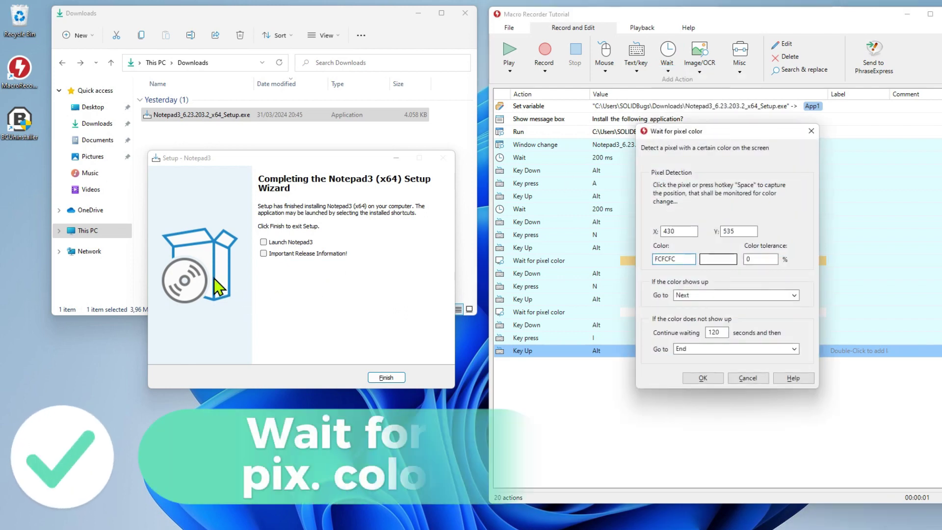
key(space)
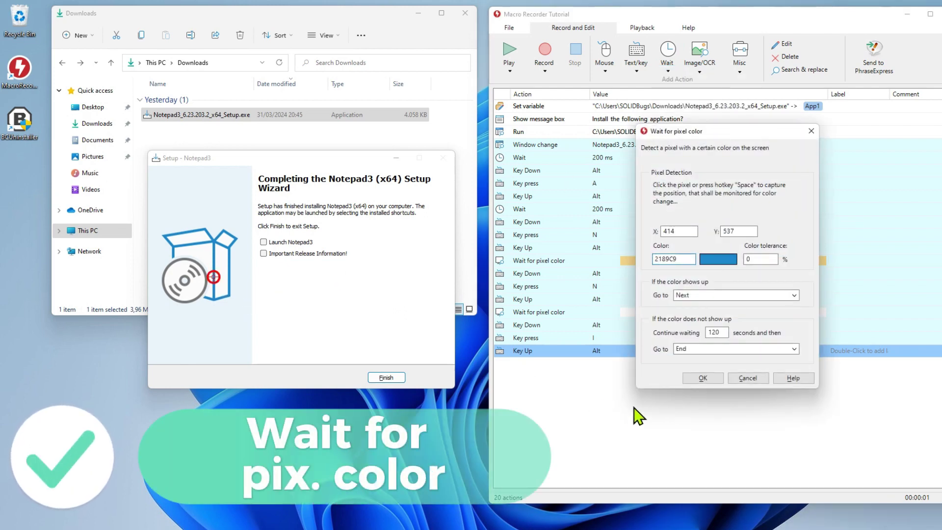
click(704, 378)
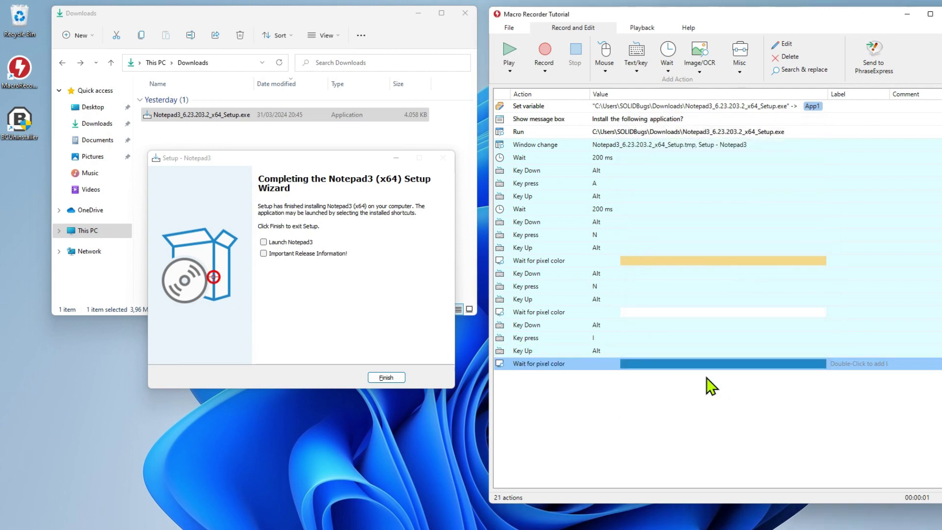
click(429, 317)
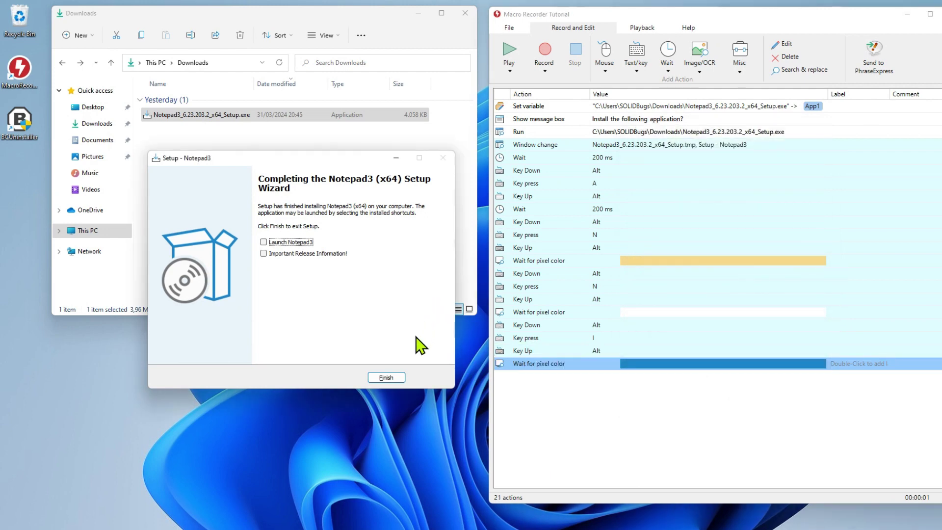
key(alt+f)
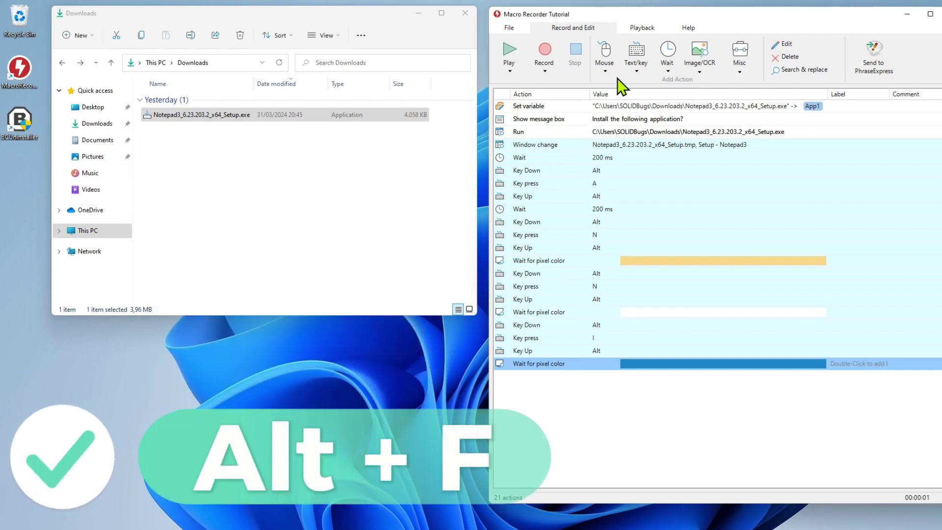
Add an Alt+F hotkey's key steps to the macro and launch Bulk Crap Uninstaller.
click(636, 72)
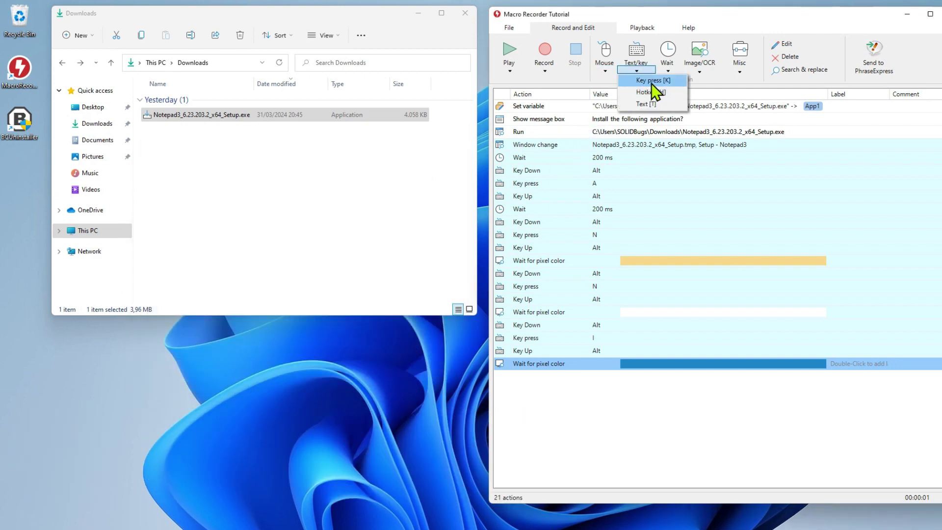
click(650, 97)
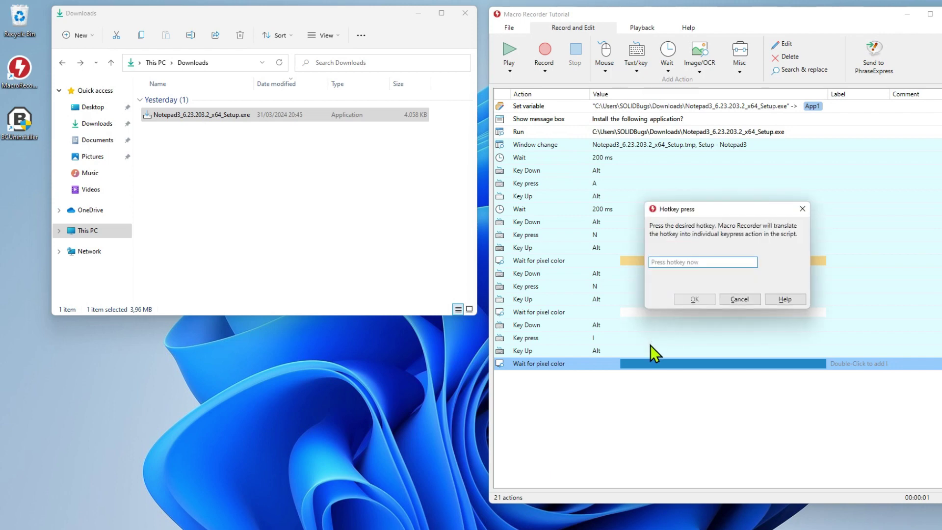
key(alt)
key(alt+f)
click(694, 299)
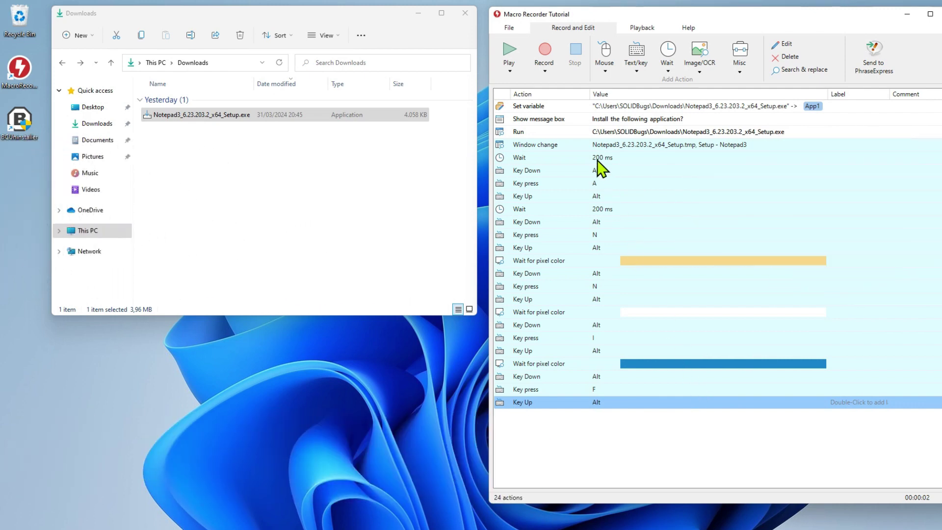
double_click(20, 123)
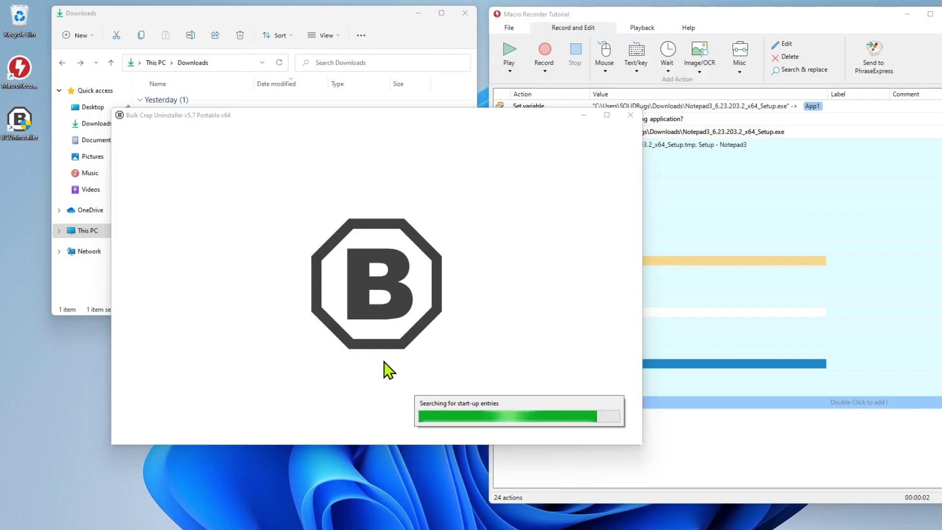
Quietly uninstall Notepad3 (x64) 6.23.203.2 through the uninstall wizard.
right_click(384, 193)
click(434, 213)
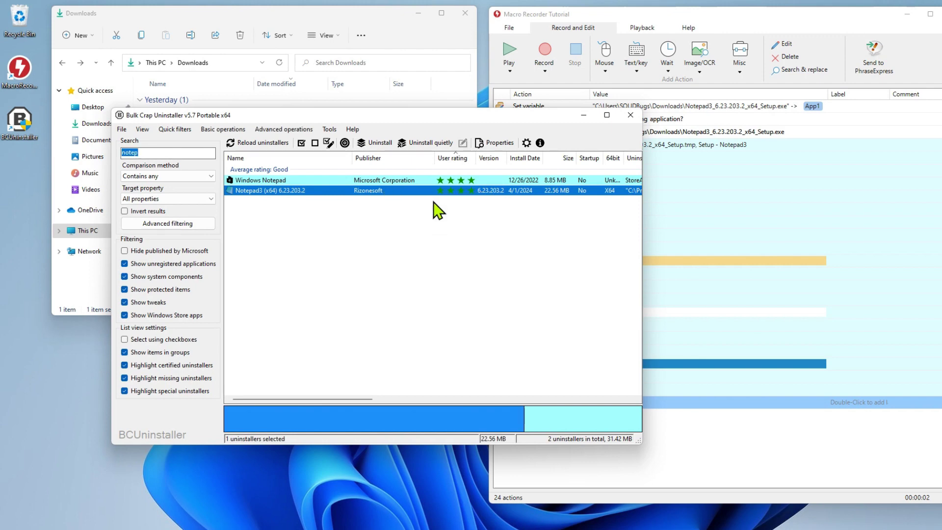
click(484, 409)
click(485, 408)
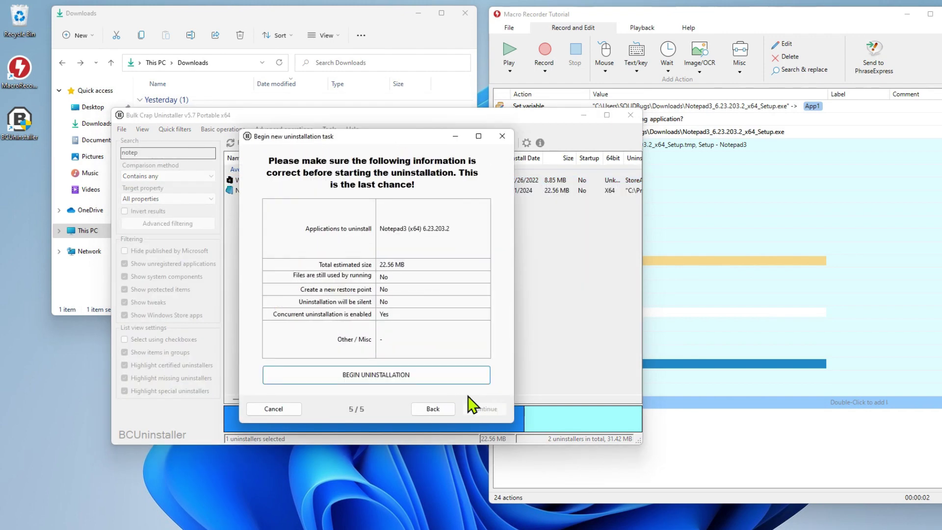
click(479, 407)
click(527, 313)
click(574, 306)
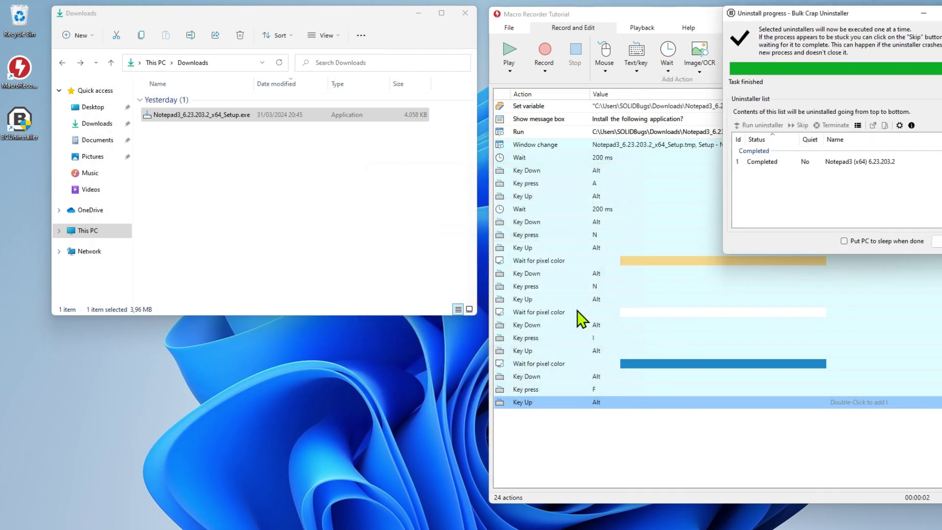
Delete the Notepad3 leftovers, including the questionable registry entry, and close the uninstaller.
click(286, 226)
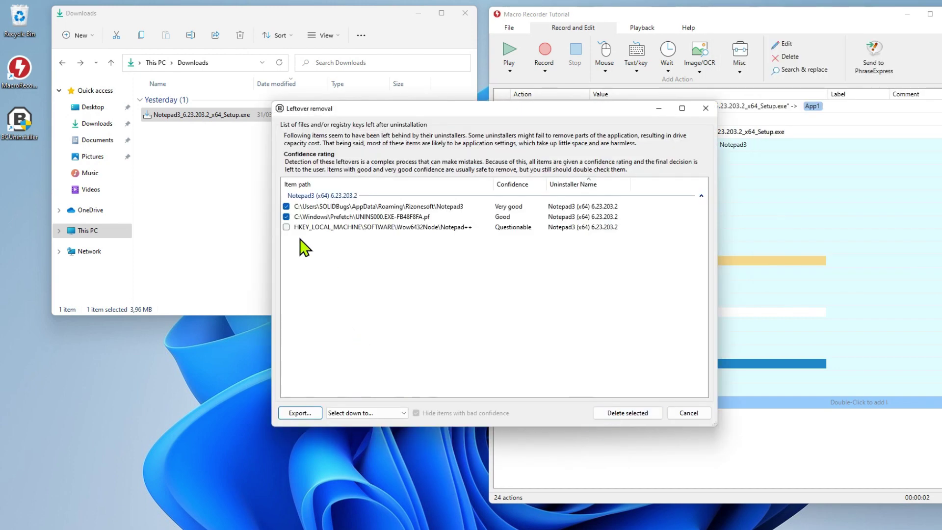
click(595, 411)
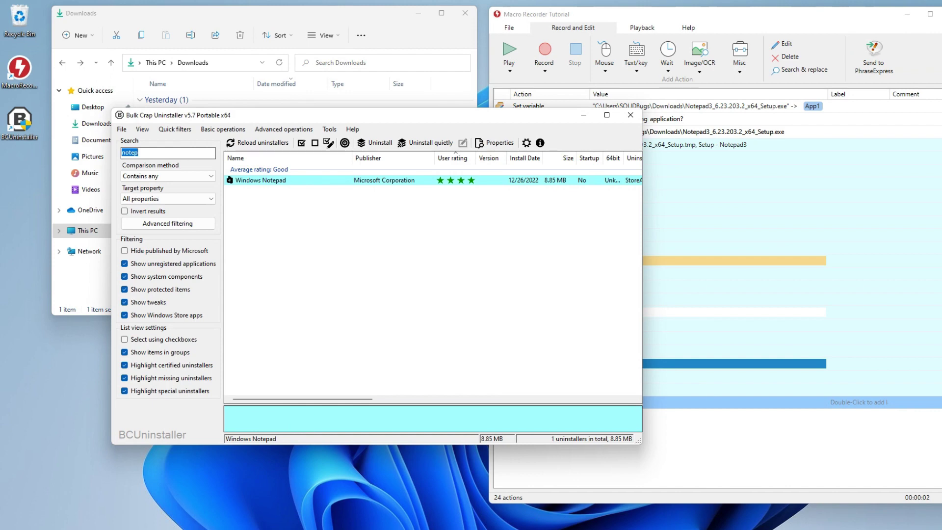
click(627, 114)
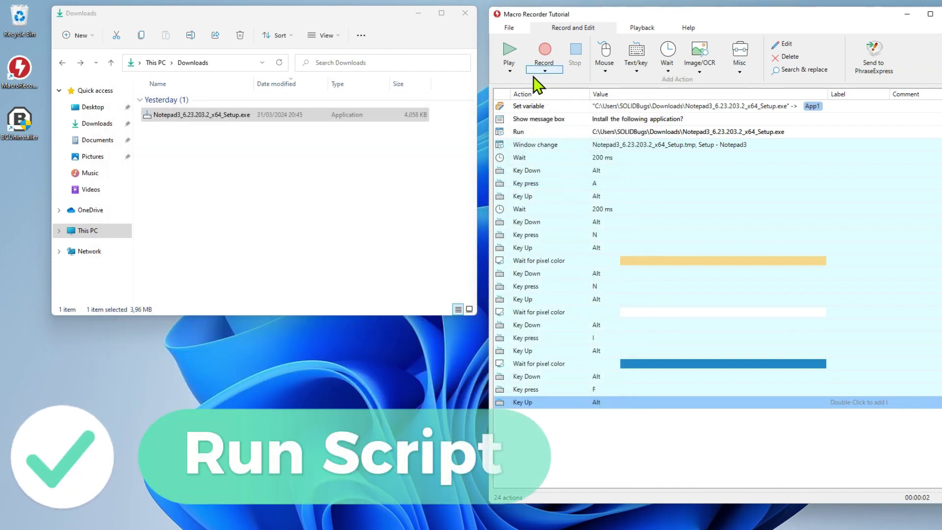
Play the macro and answer Yes to 'Install the following application?'.
click(512, 52)
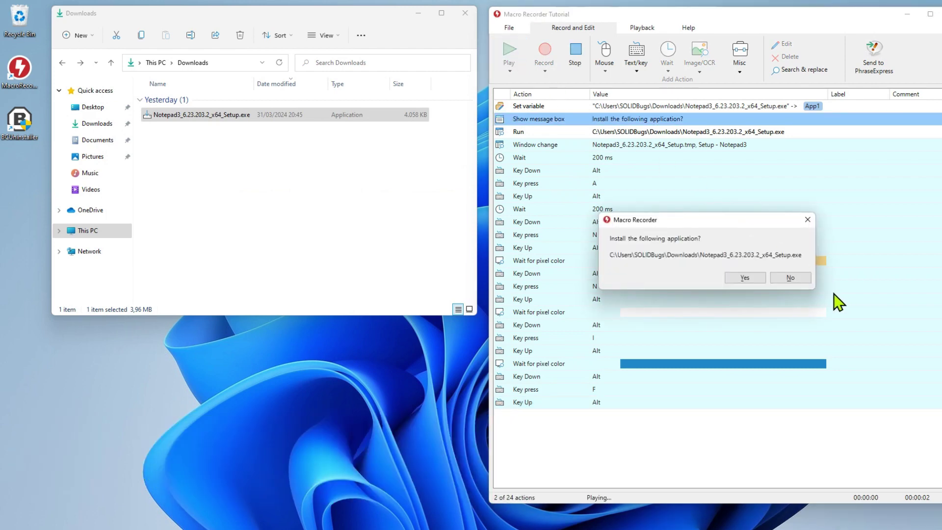
click(759, 281)
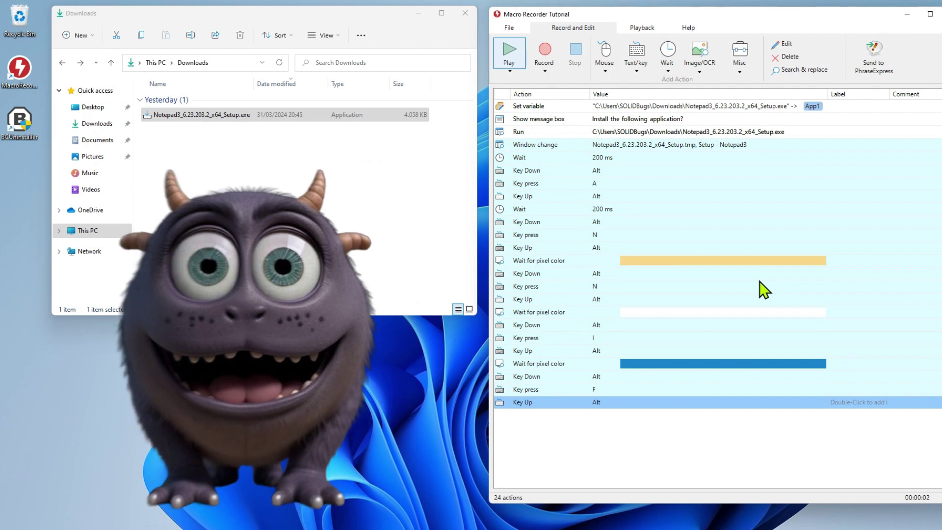
Create a new empty text document named test.txt in Downloads.
right_click(233, 203)
mouse_move(284, 280)
click(405, 324)
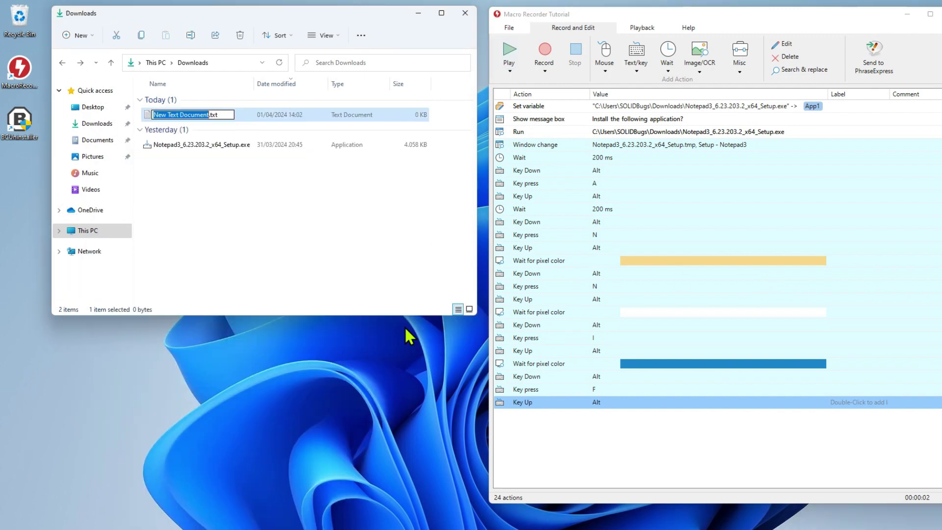
text(test)
key(Return)
Open test.txt with Notepad3 and move its window aside to reveal the script.
right_click(226, 126)
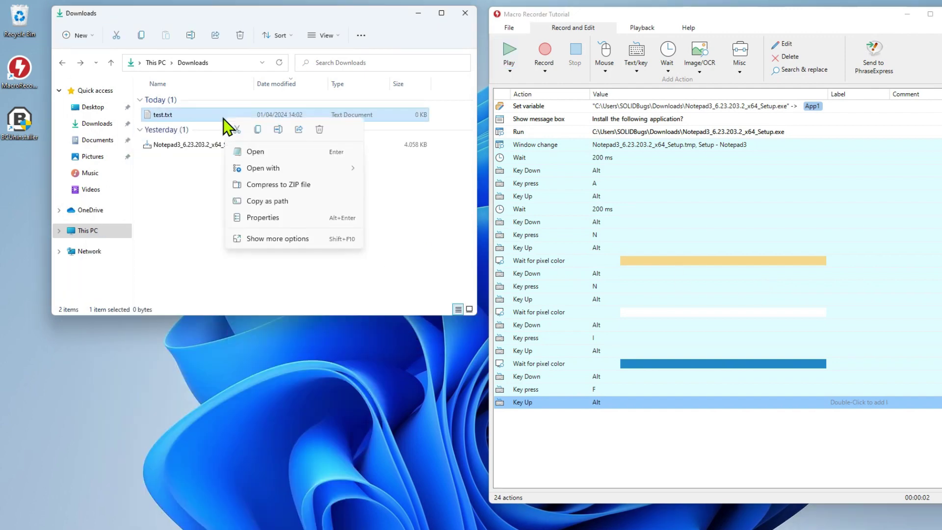
mouse_move(261, 176)
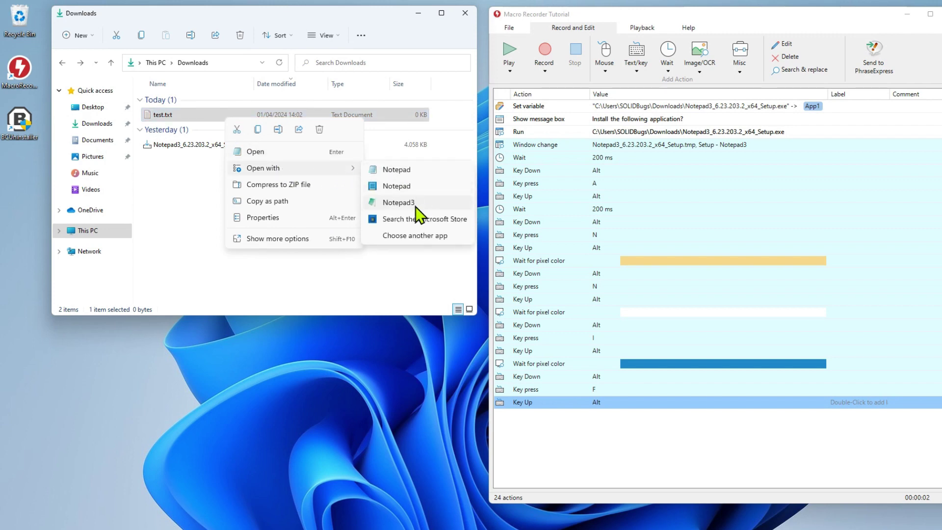
click(398, 202)
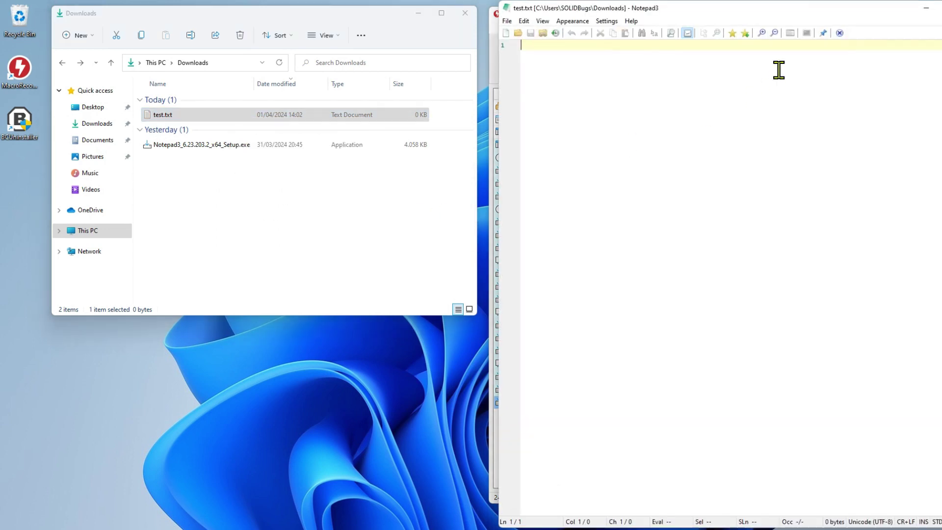
drag(809, 7, 311, 234)
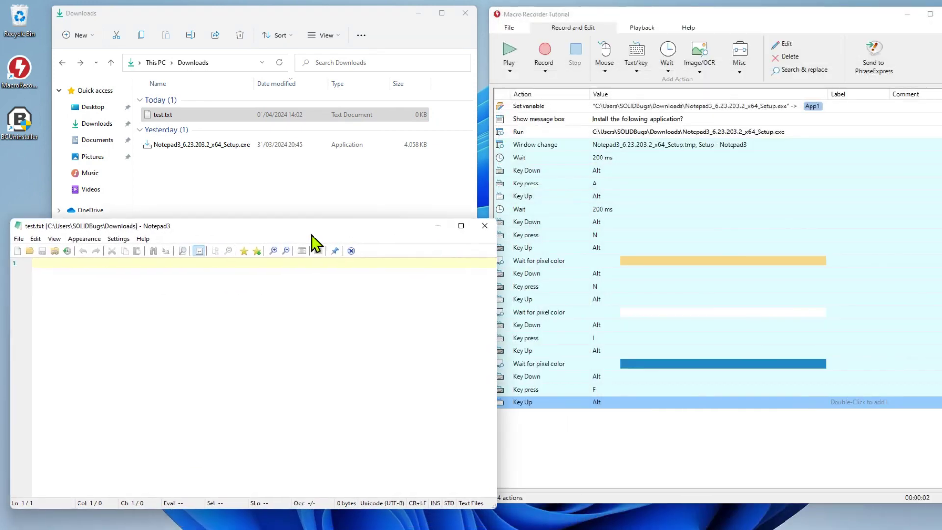